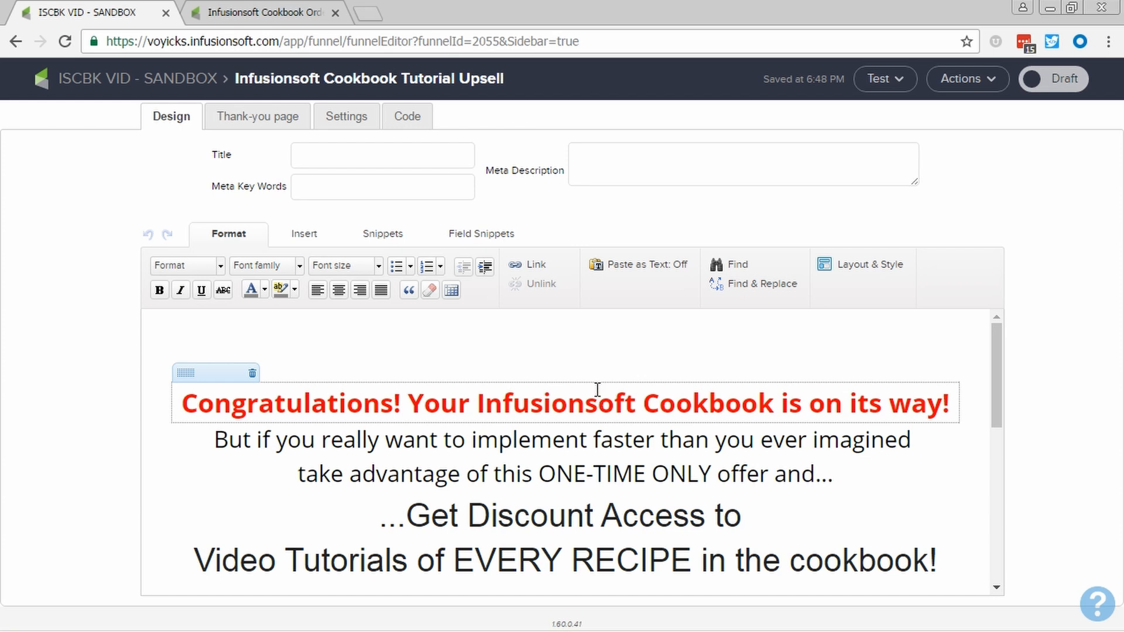
Review the upsell landing page's content and the settings of its hidden Email field
{"action": "scroll", "coordinate": [582, 443], "scroll_direction": "down", "scroll_amount": 2}
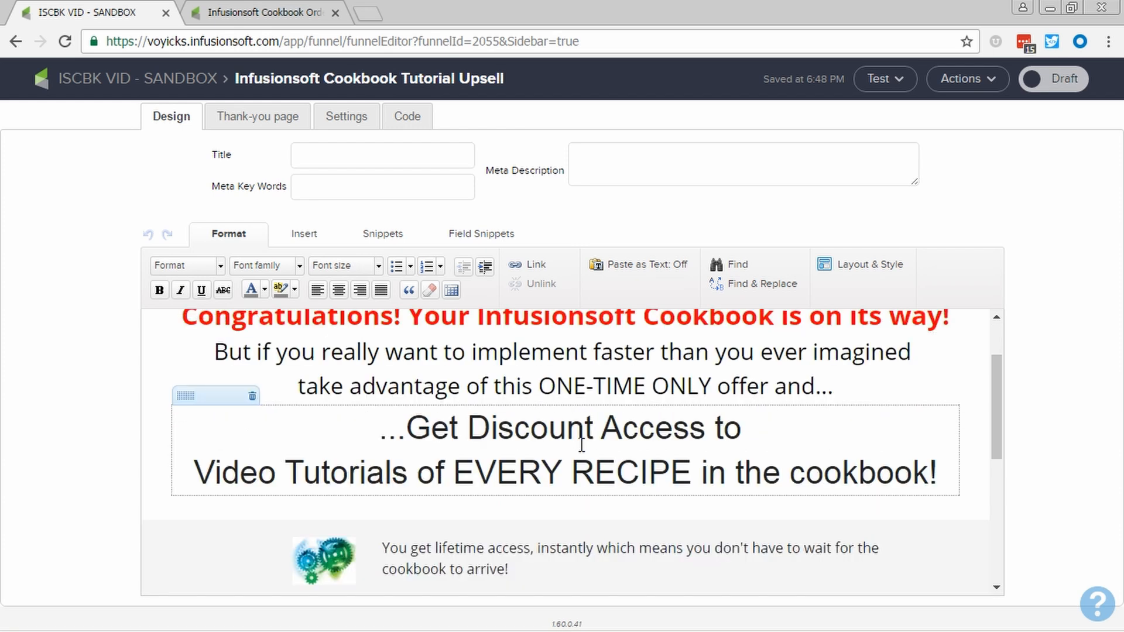
{"action": "scroll", "coordinate": [583, 435], "scroll_direction": "down", "scroll_amount": 4}
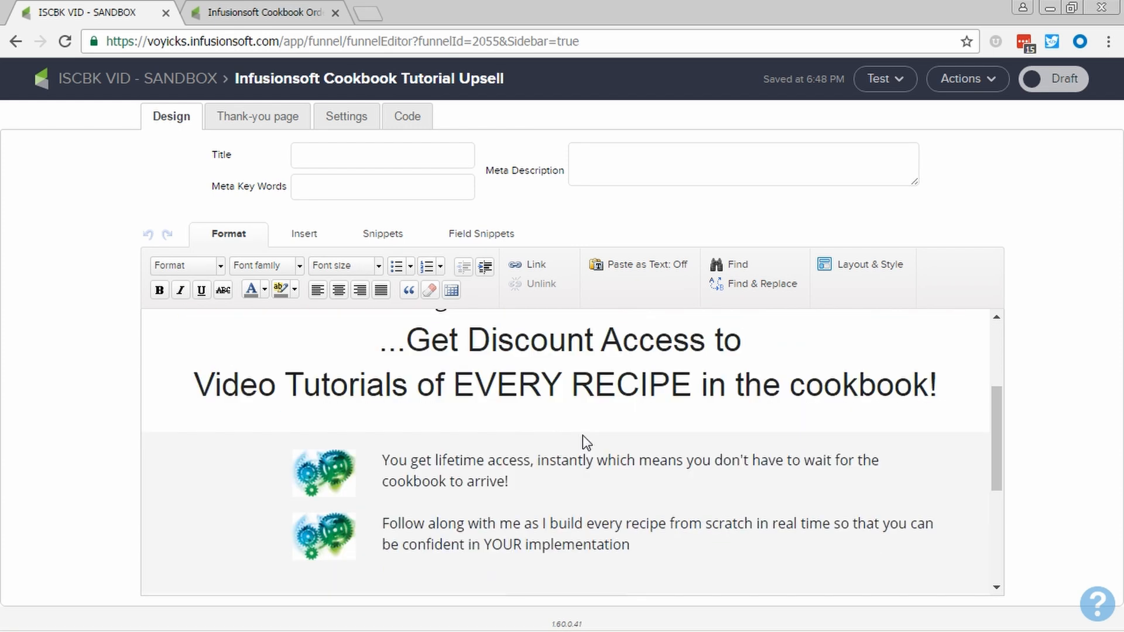
{"action": "scroll", "coordinate": [579, 427], "scroll_direction": "down", "scroll_amount": 4}
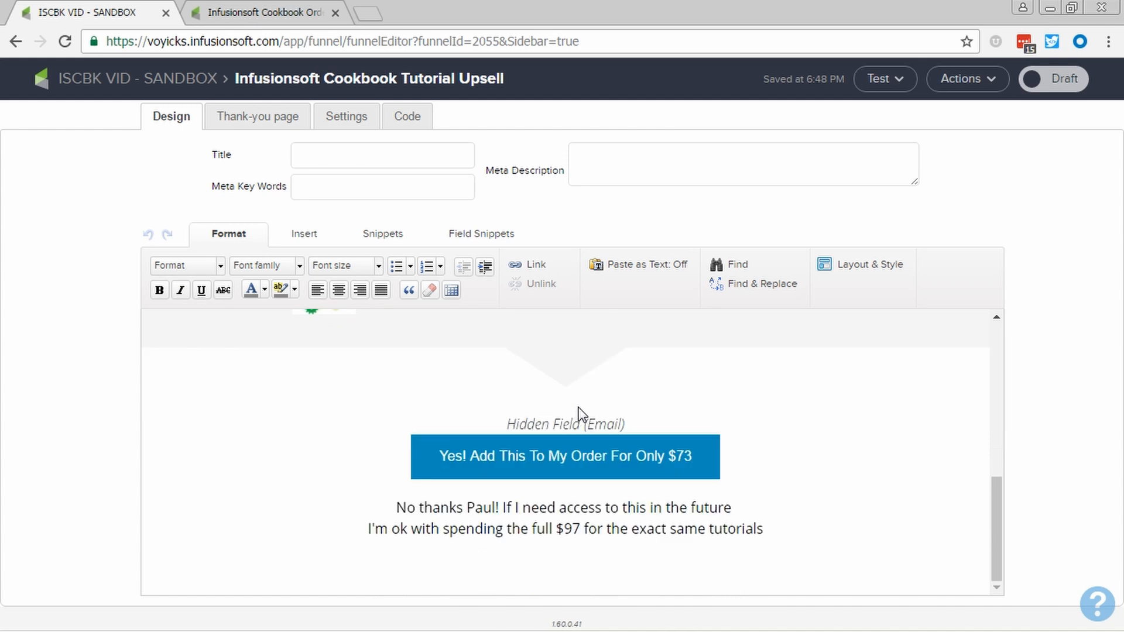
{"action": "double_click", "coordinate": [633, 422]}
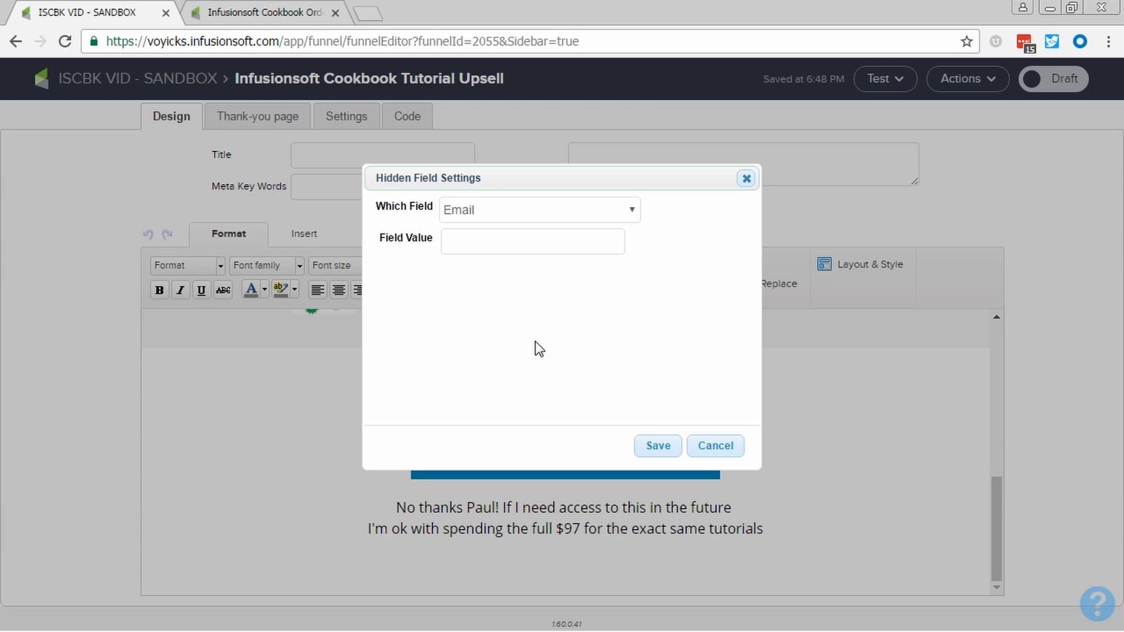
{"action": "left_click", "coordinate": [702, 451]}
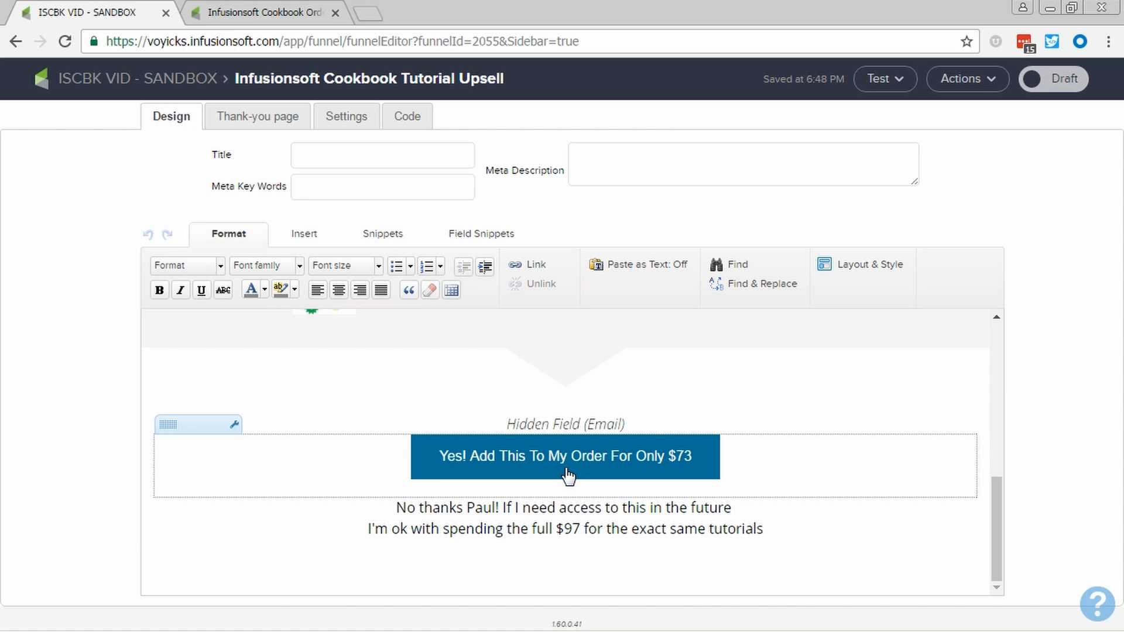
{"action": "left_click", "coordinate": [721, 516]}
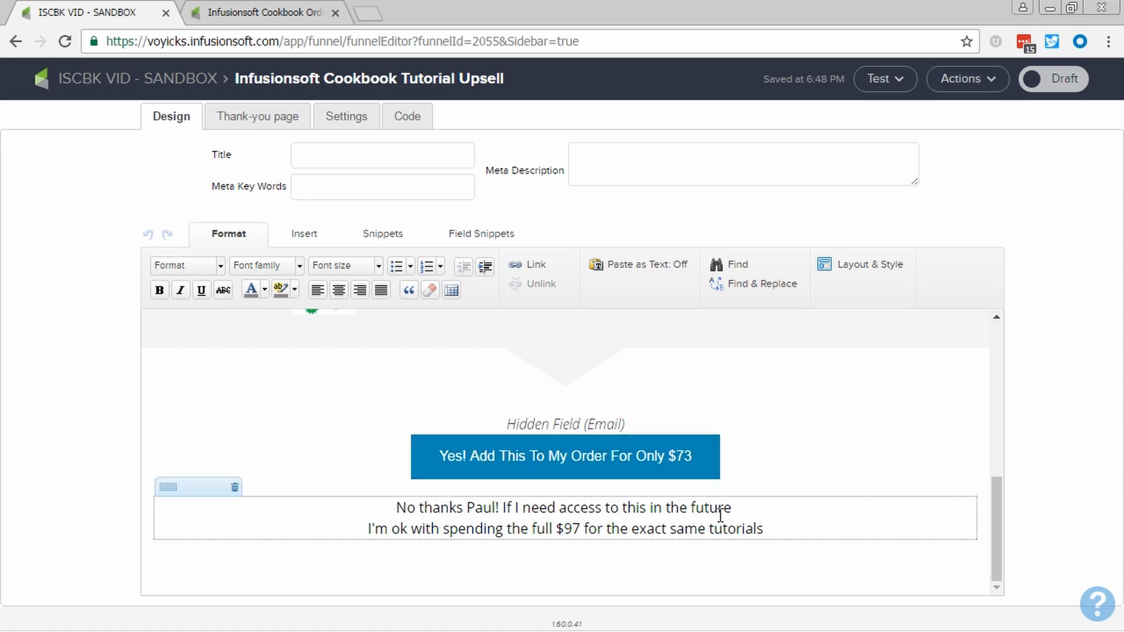
{"action": "left_click_drag", "start_coordinate": [765, 528], "coordinate": [403, 507]}
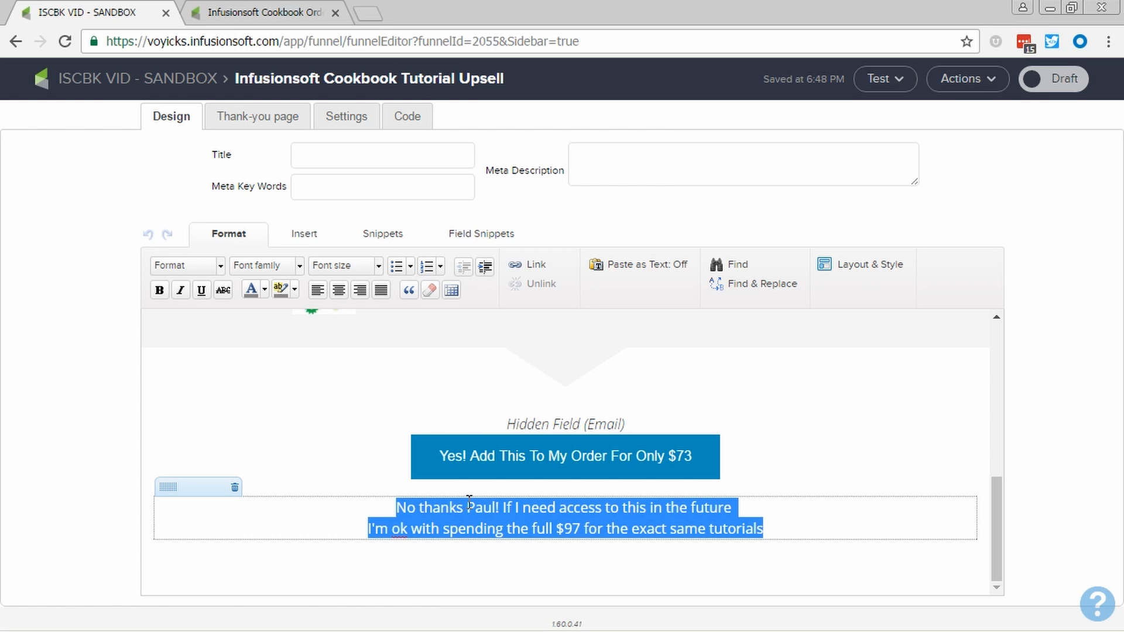
{"action": "left_click", "coordinate": [532, 264]}
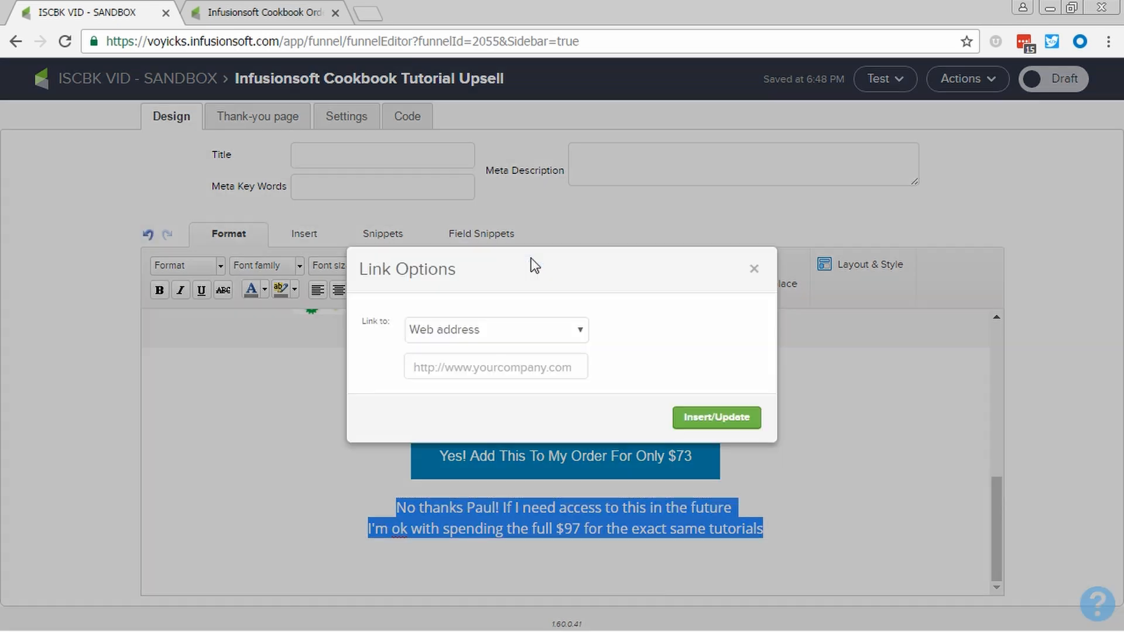
{"action": "left_click", "coordinate": [498, 368]}
{"action": "type", "text": "www"}
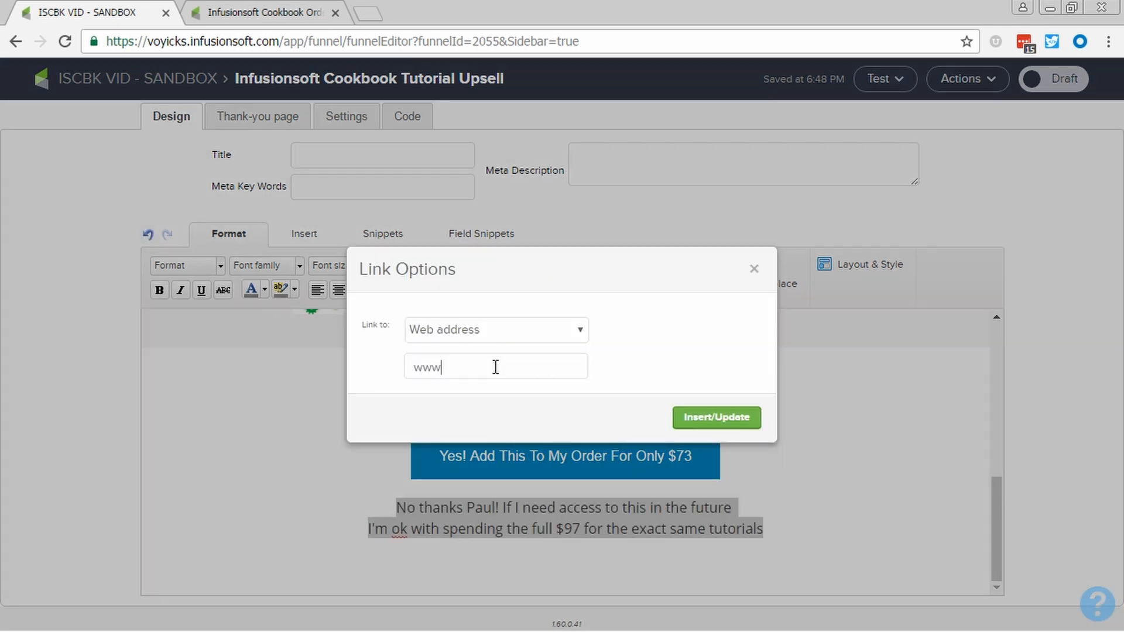
{"action": "type", "text": ".mywebite.com"}
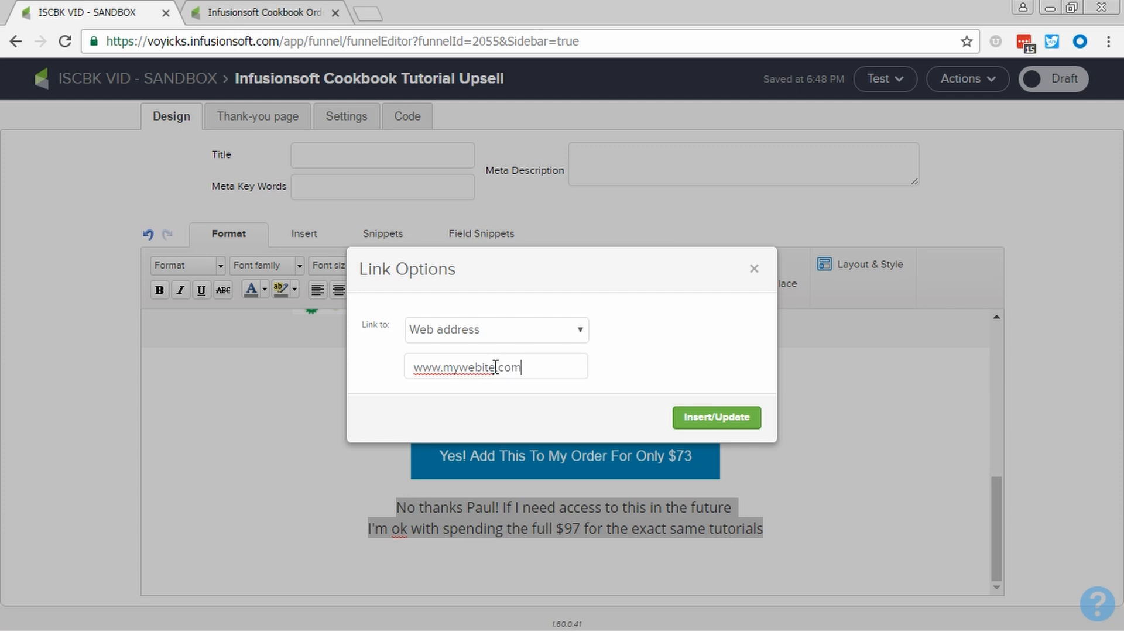
{"action": "key", "text": "BackSpace"}
{"action": "key", "text": "BackSpace"}
{"action": "key", "text": "BackSpace"}
{"action": "key", "text": "BackSpace"}
{"action": "key", "text": "BackSpace"}
{"action": "key", "text": "BackSpace"}
{"action": "type", "text": "site.com/decline"}
{"action": "left_click", "coordinate": [688, 420]}
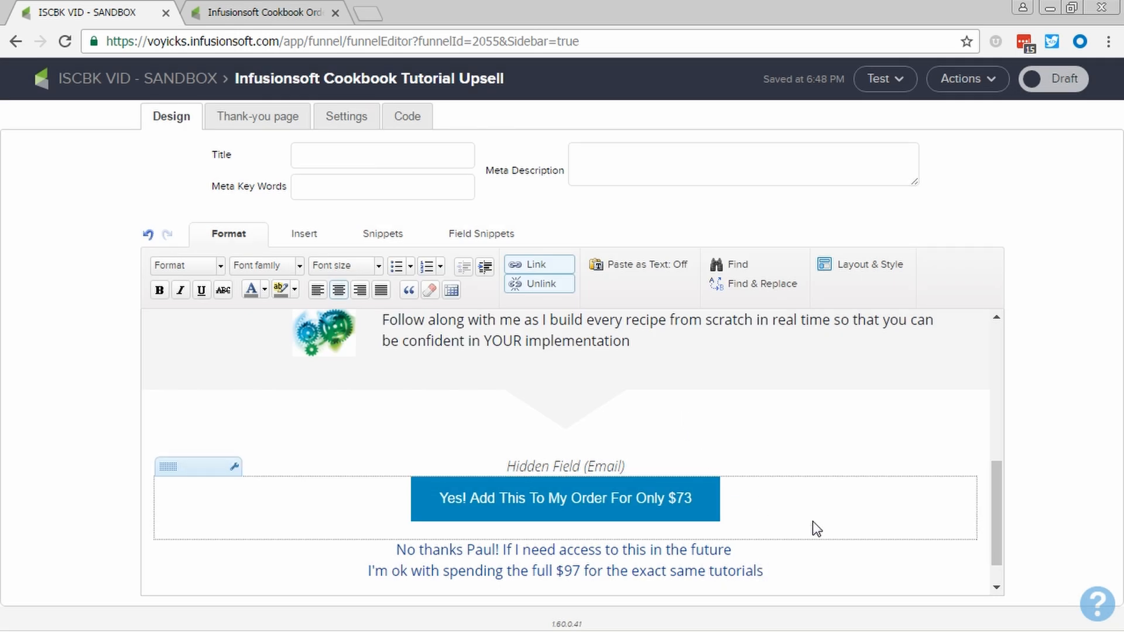
Check the upsell landing page's thank-you page and settings, mark it as Ready and return to the campaign
{"action": "scroll", "coordinate": [790, 442], "scroll_direction": "up", "scroll_amount": 3}
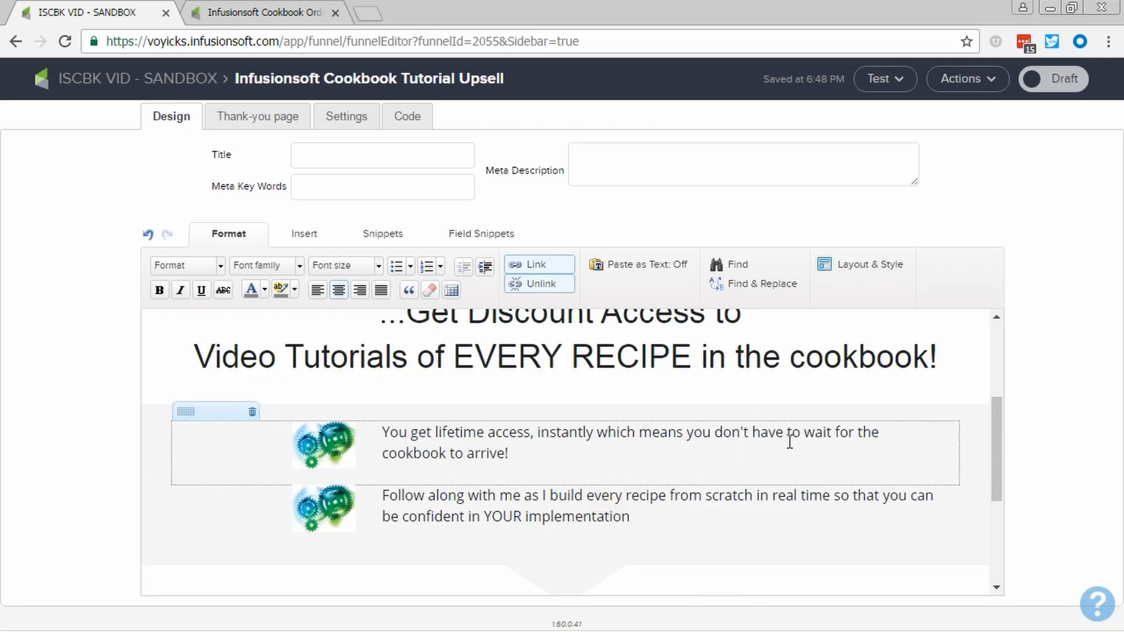
{"action": "scroll", "coordinate": [789, 442], "scroll_direction": "up", "scroll_amount": 3}
{"action": "scroll", "coordinate": [790, 442], "scroll_direction": "down", "scroll_amount": 10}
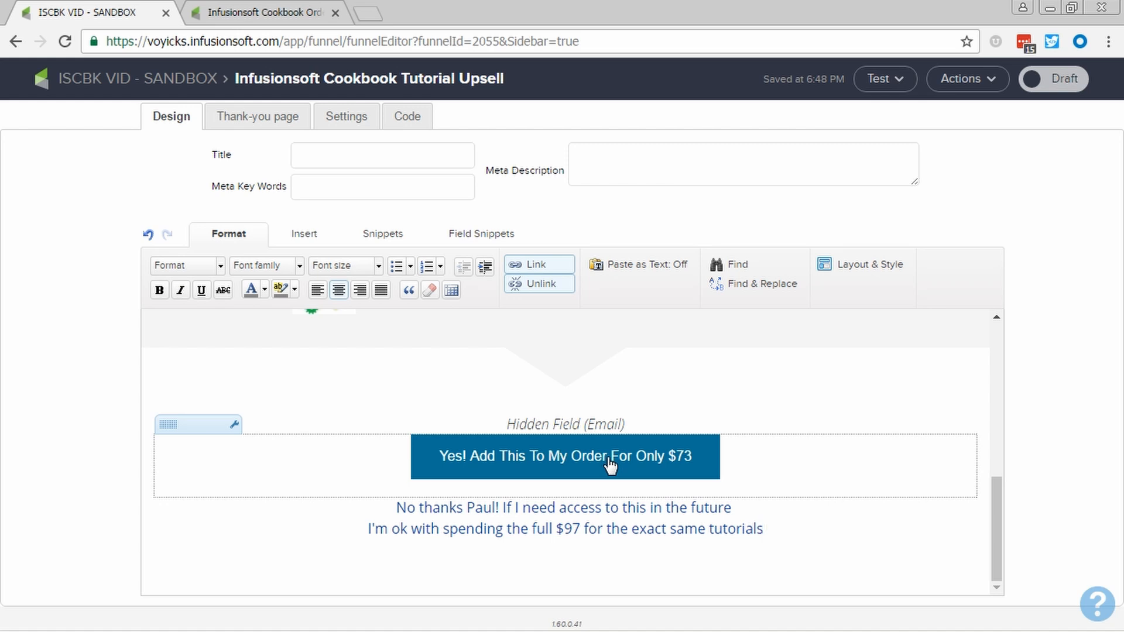
{"action": "left_click", "coordinate": [258, 114]}
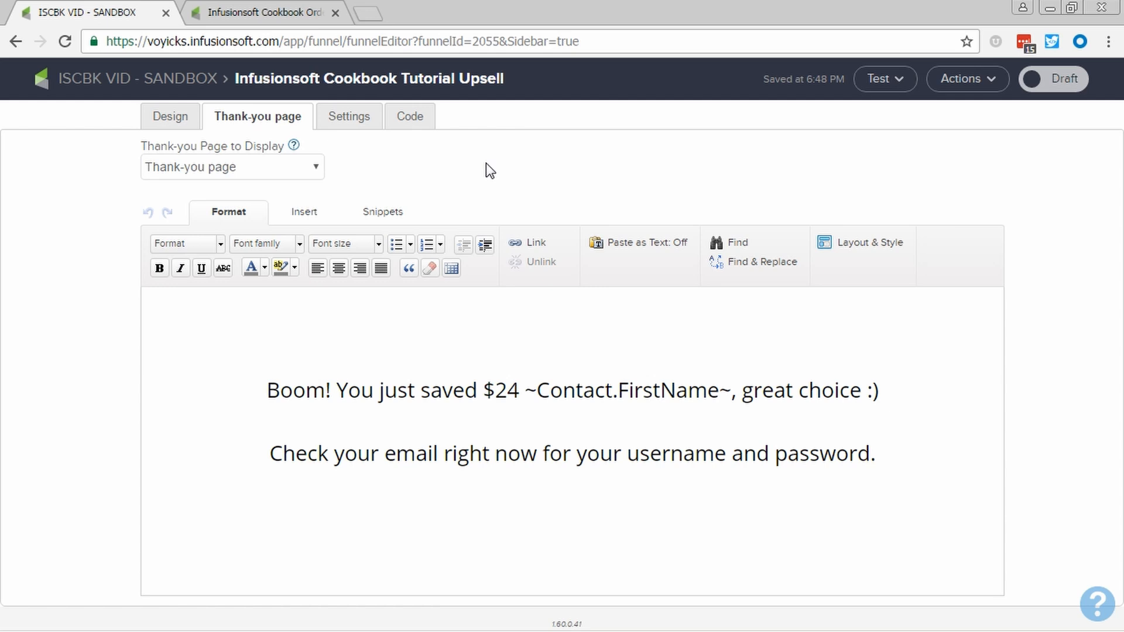
{"action": "left_click", "coordinate": [363, 122]}
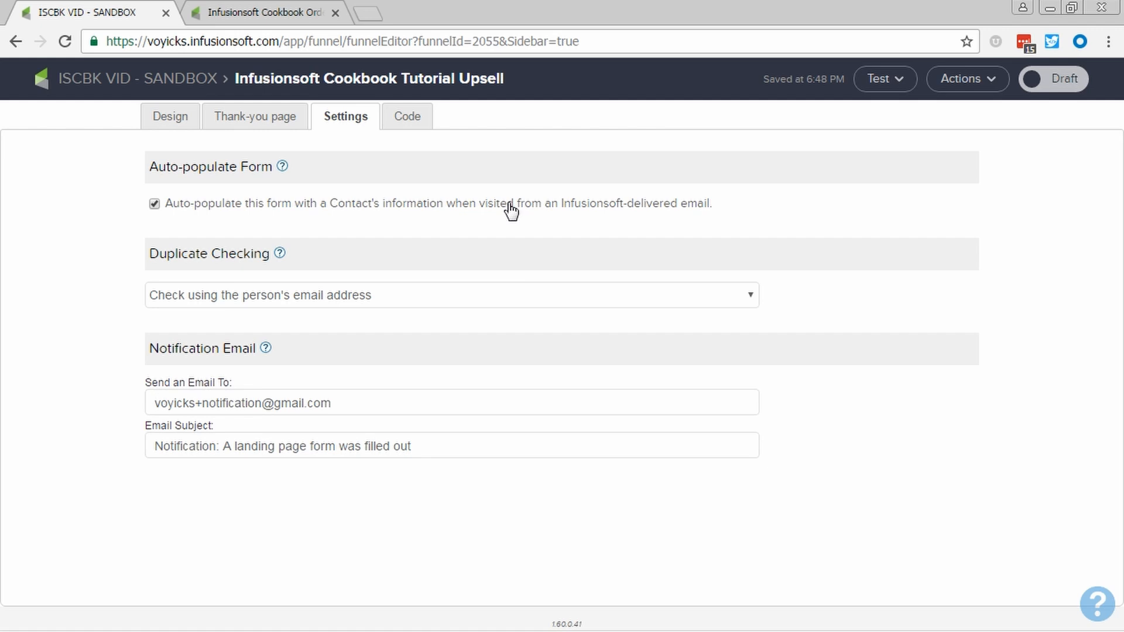
{"action": "left_click", "coordinate": [1052, 91]}
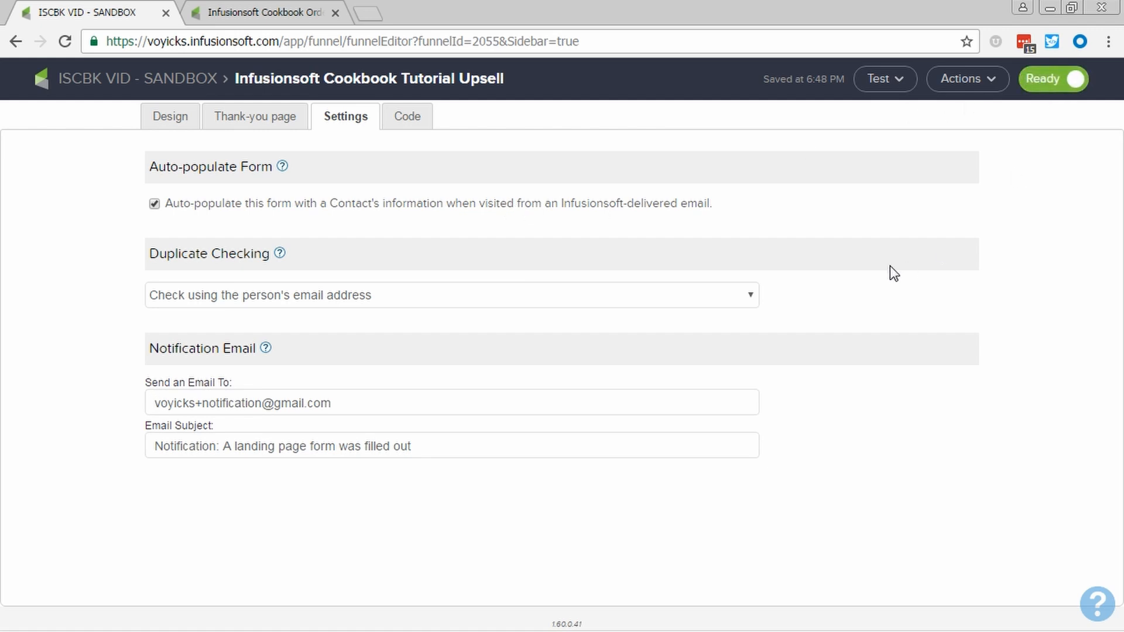
{"action": "left_click", "coordinate": [166, 82]}
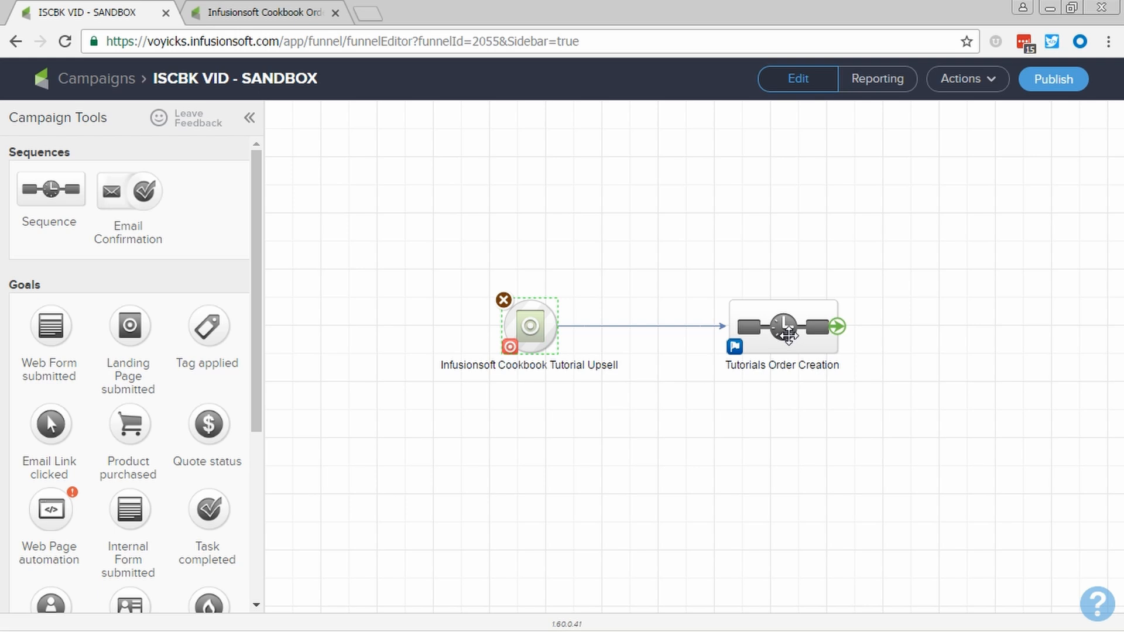
Add a legacy Action Set after Start in the Tutorials Order Creation sequence and name it "Create Cookbook Tutorials Order"
{"action": "double_click", "coordinate": [789, 335]}
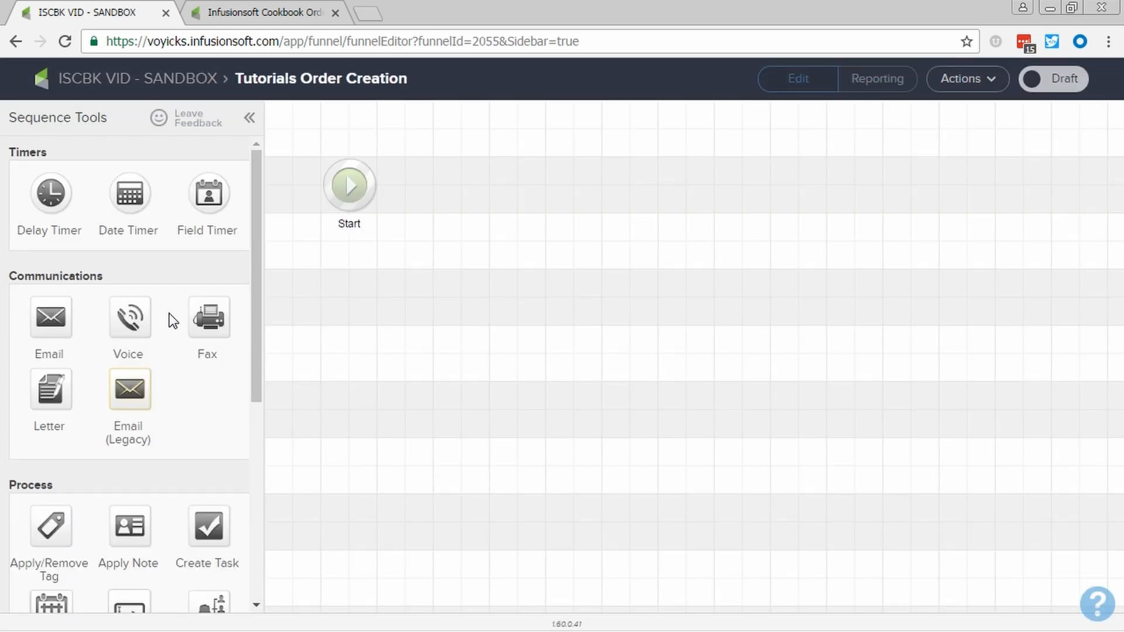
{"action": "scroll", "coordinate": [174, 316], "scroll_direction": "down", "scroll_amount": 5}
{"action": "left_click_drag", "start_coordinate": [140, 438], "coordinate": [404, 318]}
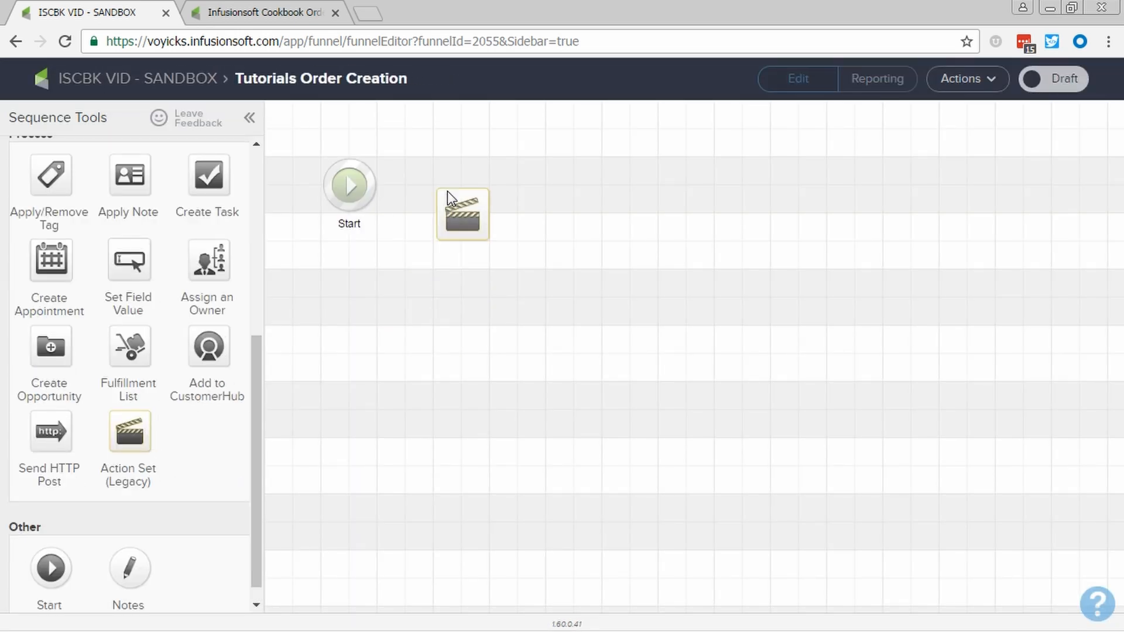
{"action": "left_click", "coordinate": [450, 226]}
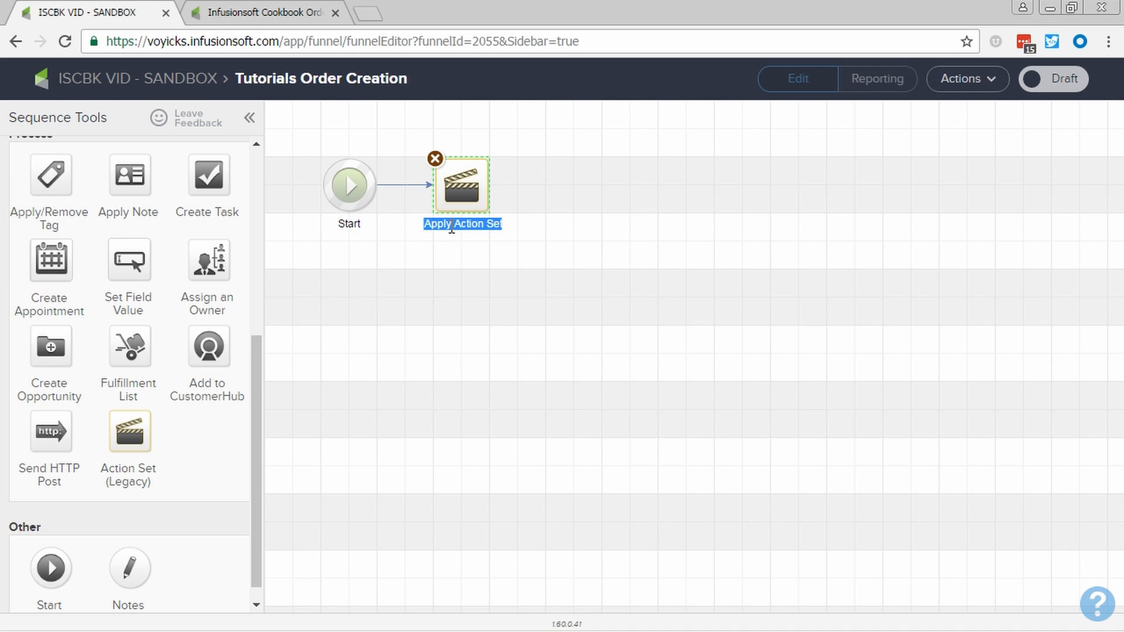
{"action": "type", "text": "Create Co"}
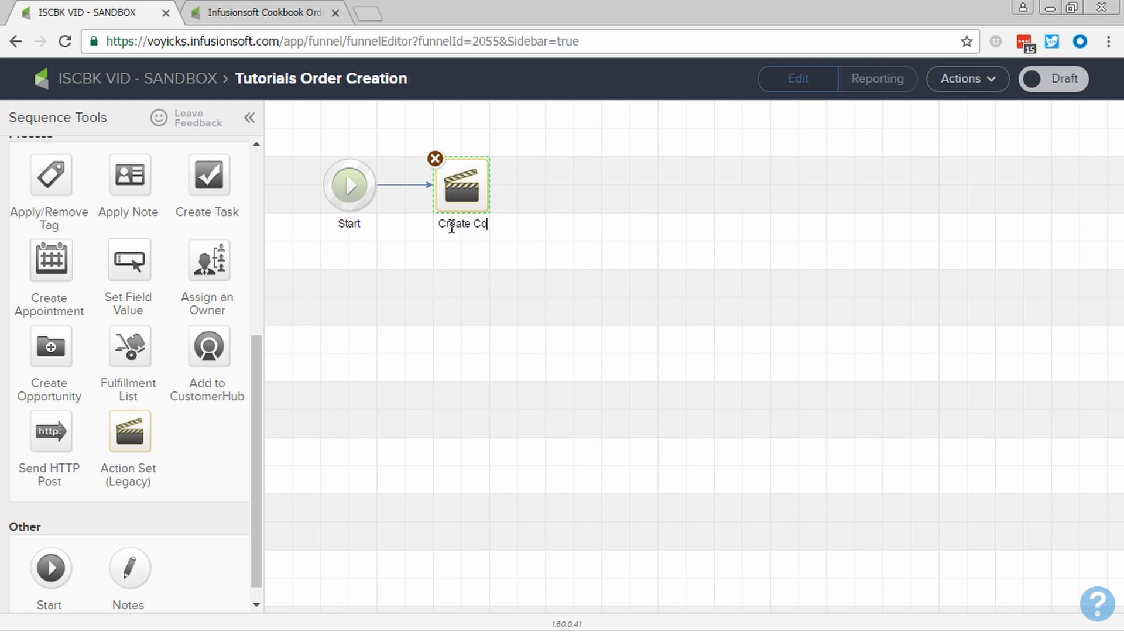
{"action": "type", "text": "okbook Turoria"}
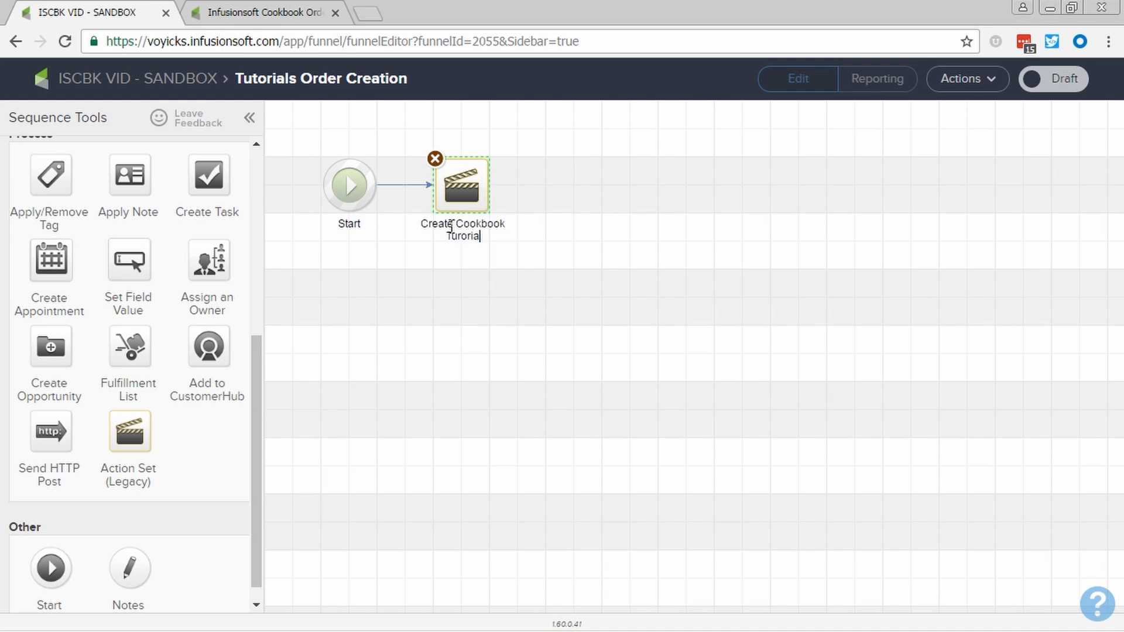
{"action": "key", "text": "BackSpace"}
{"action": "key", "text": "BackSpace"}
{"action": "type", "text": "torials Order"}
Configure the action set to run Cookbook Upsell, giving the reason "Cannot create an Order natively in Campaign Builder", and save it
{"action": "double_click", "coordinate": [458, 192]}
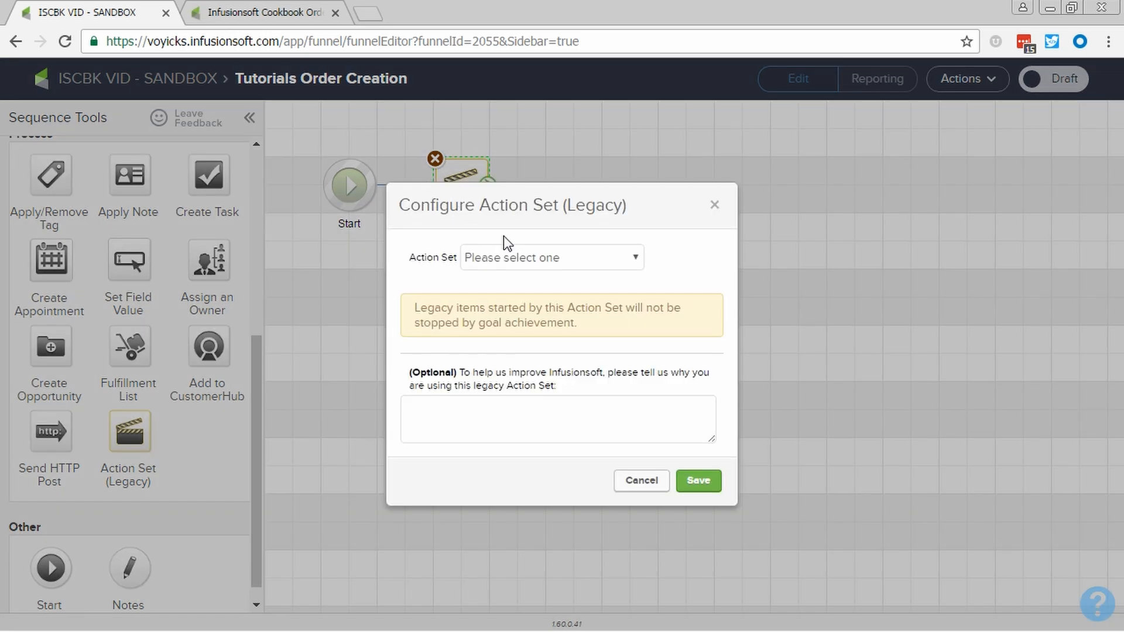
{"action": "left_click", "coordinate": [567, 262]}
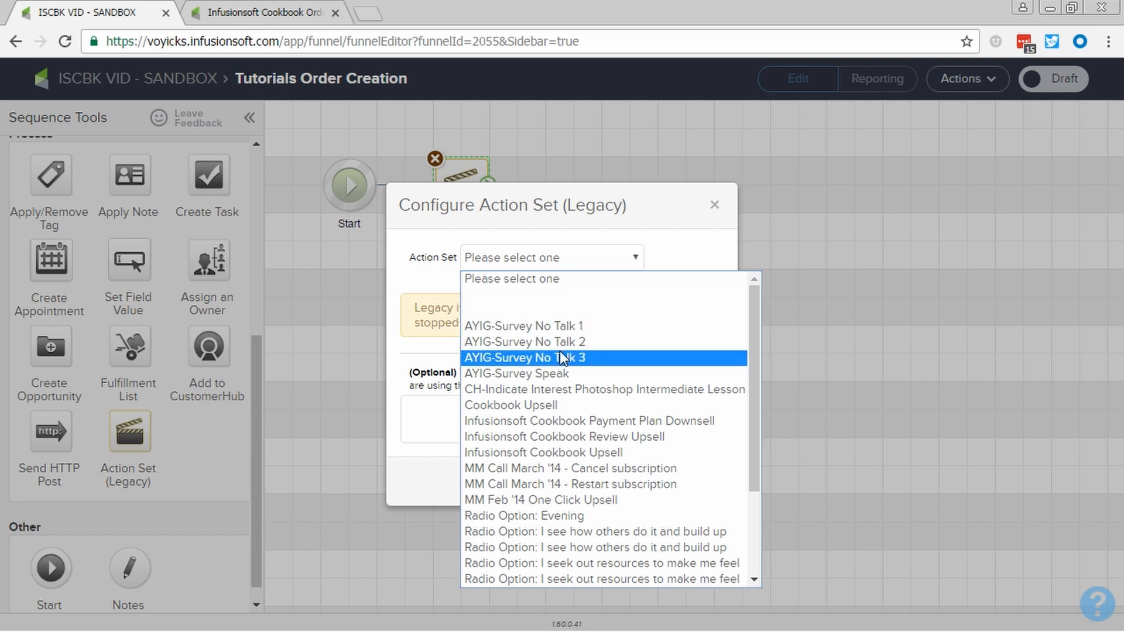
{"action": "left_click", "coordinate": [545, 403]}
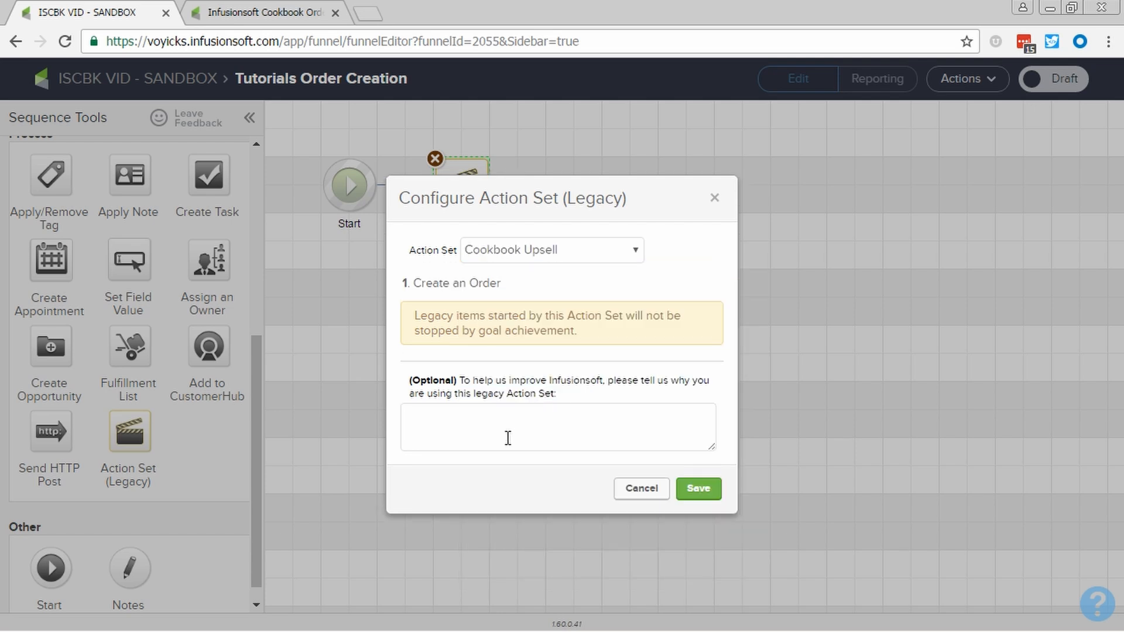
{"action": "left_click", "coordinate": [508, 438]}
{"action": "type", "text": "Cannot create an Order"}
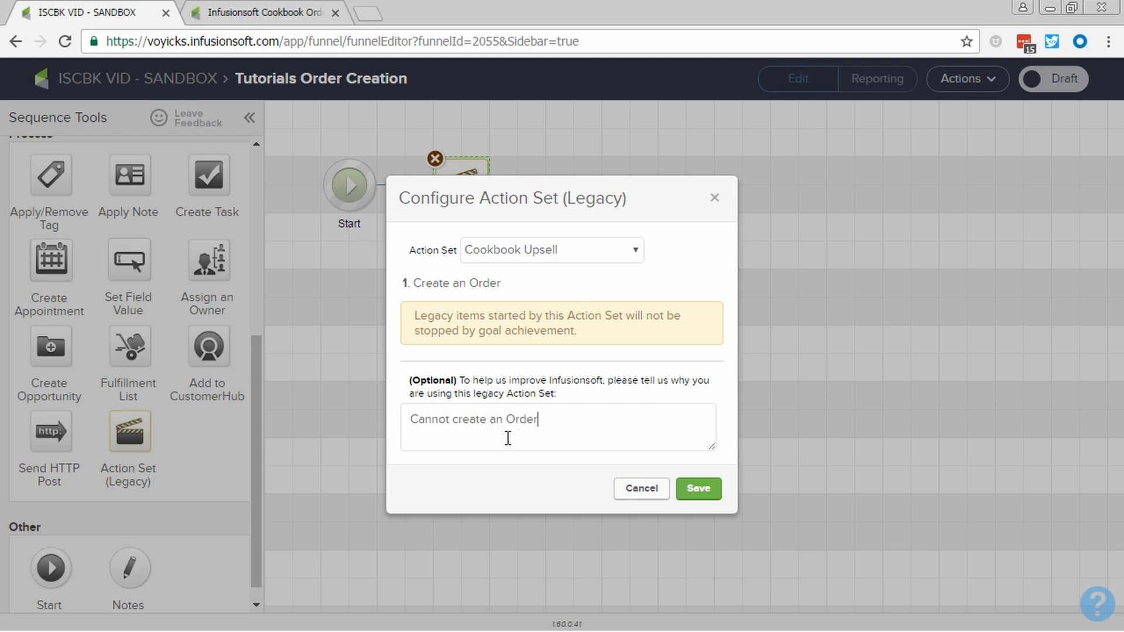
{"action": "type", "text": " natively in Campaign Builder"}
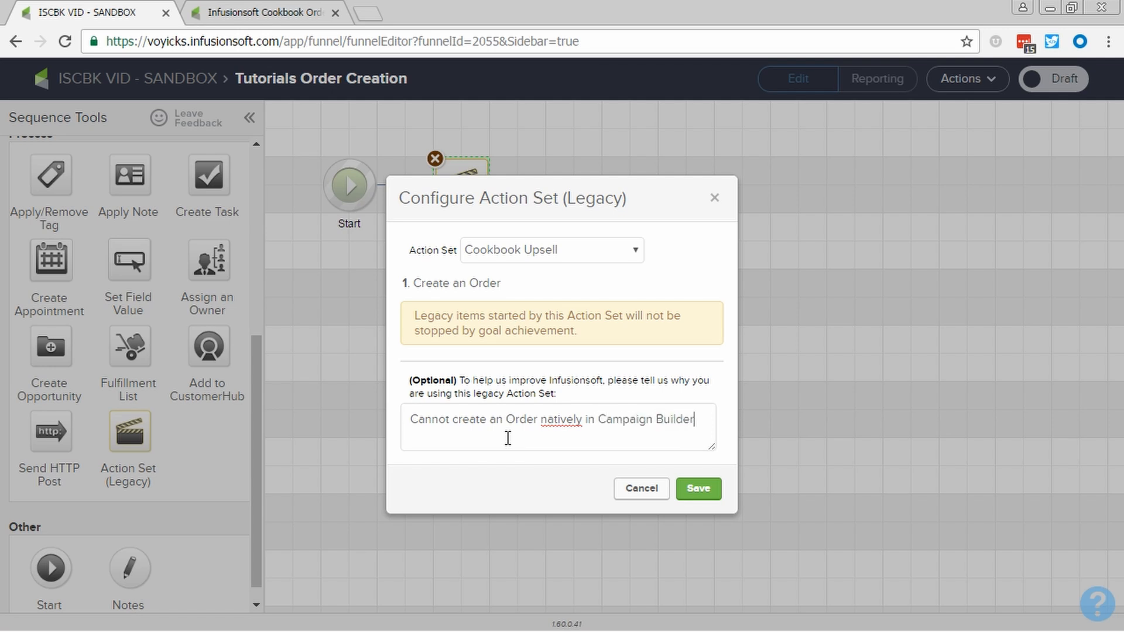
{"action": "left_click", "coordinate": [702, 485]}
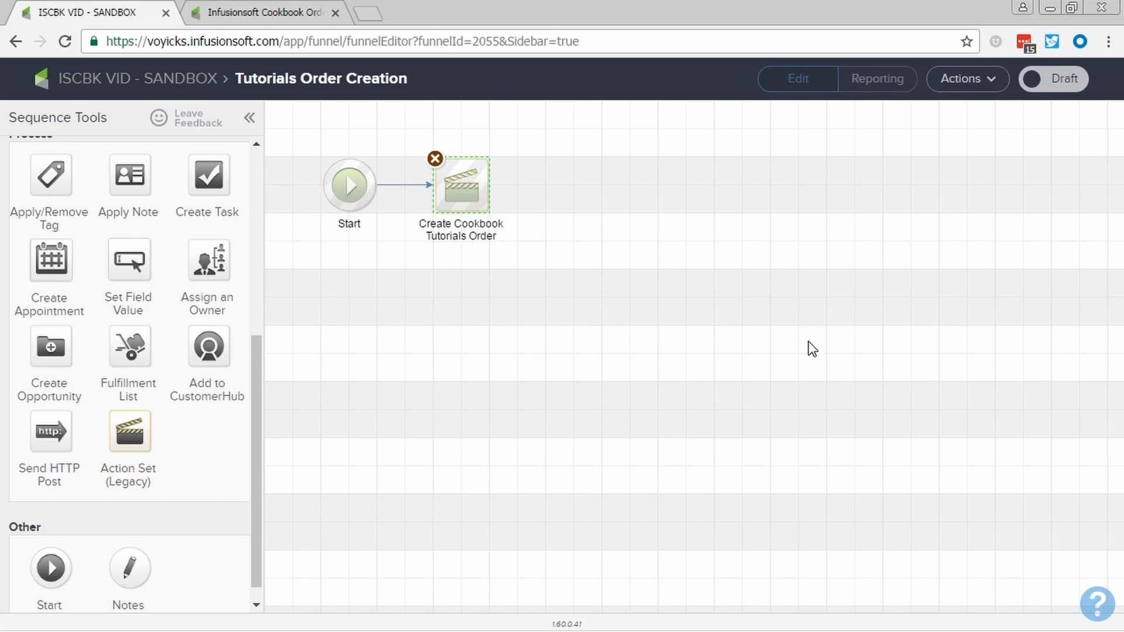
Mark the Tutorials Order Creation sequence as Ready and return to the campaign
{"action": "left_click", "coordinate": [1075, 88]}
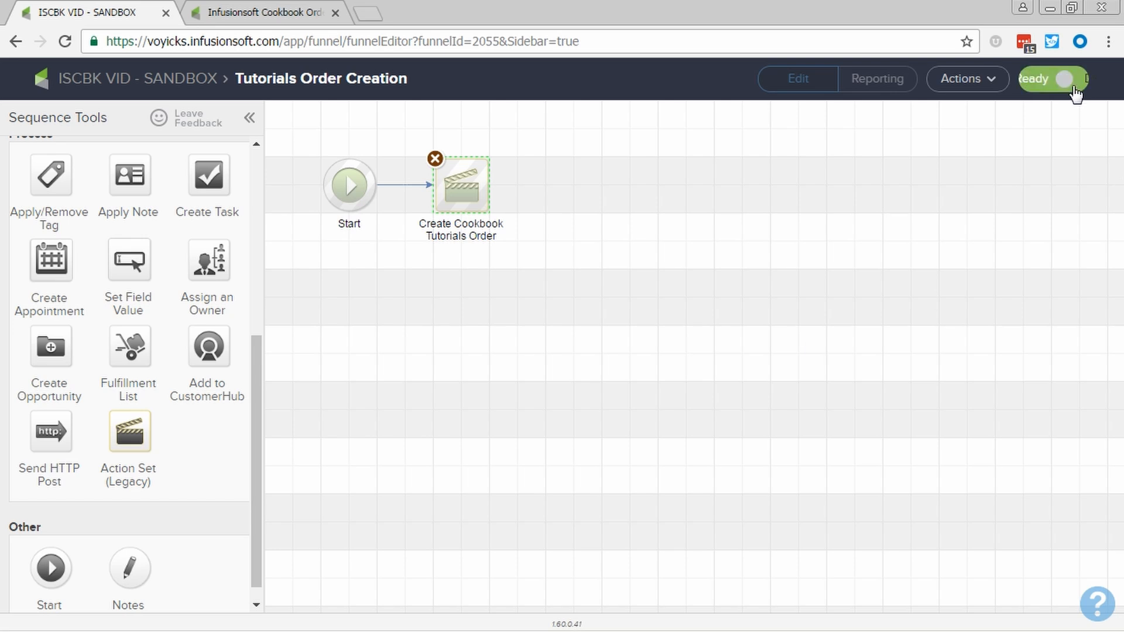
{"action": "left_click", "coordinate": [684, 376]}
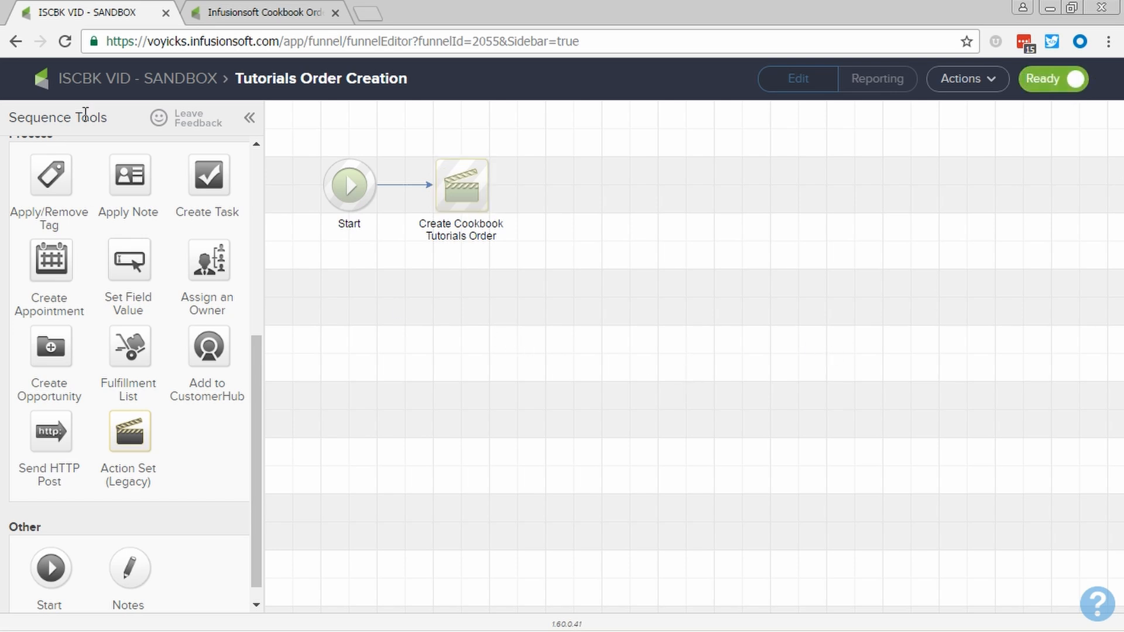
{"action": "double_click", "coordinate": [458, 416]}
{"action": "left_click", "coordinate": [636, 446]}
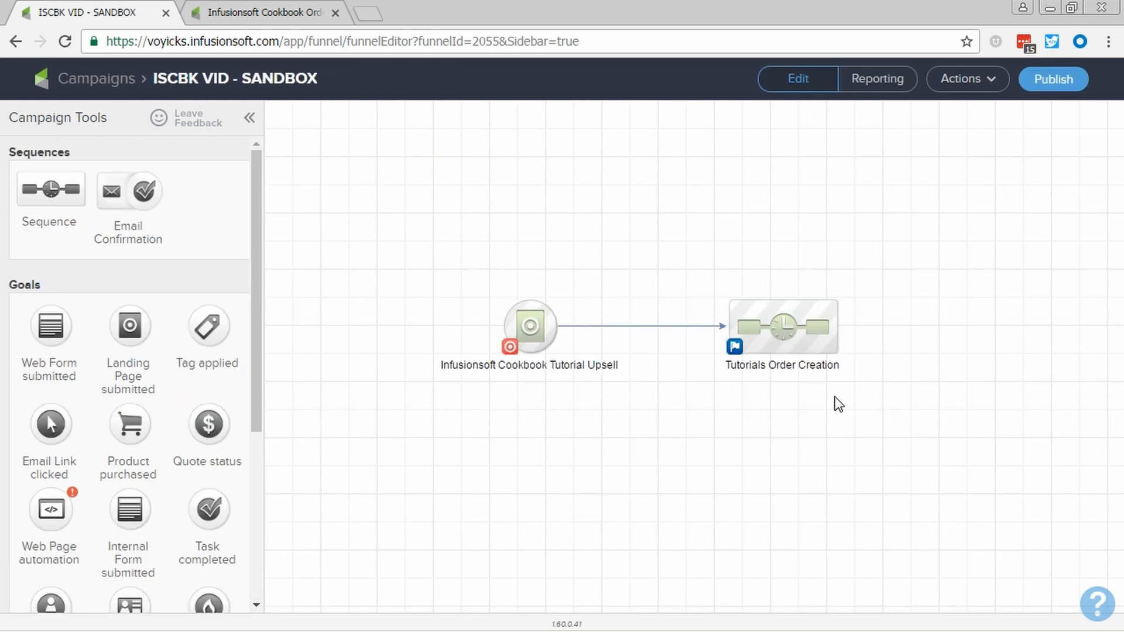
Copy the hosted landing page URL of the Infusionsoft Cookbook Tutorial Upsell and switch to the Infusionsoft Cookbook Order Form
{"action": "mouse_move", "coordinate": [553, 340]}
{"action": "double_click", "coordinate": [547, 341]}
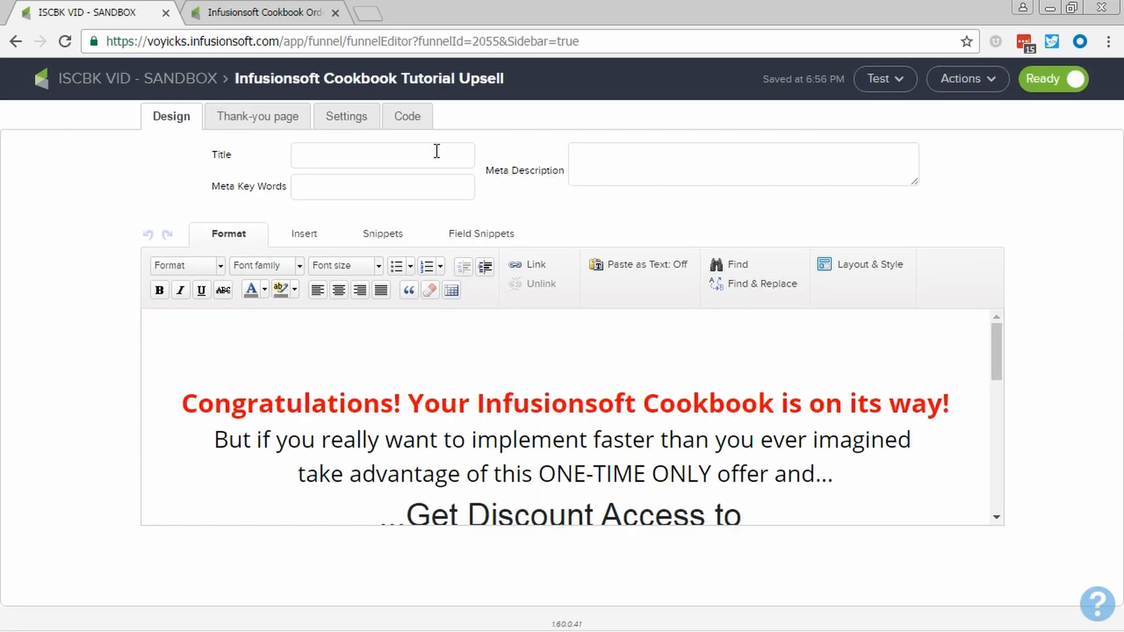
{"action": "left_click", "coordinate": [410, 117]}
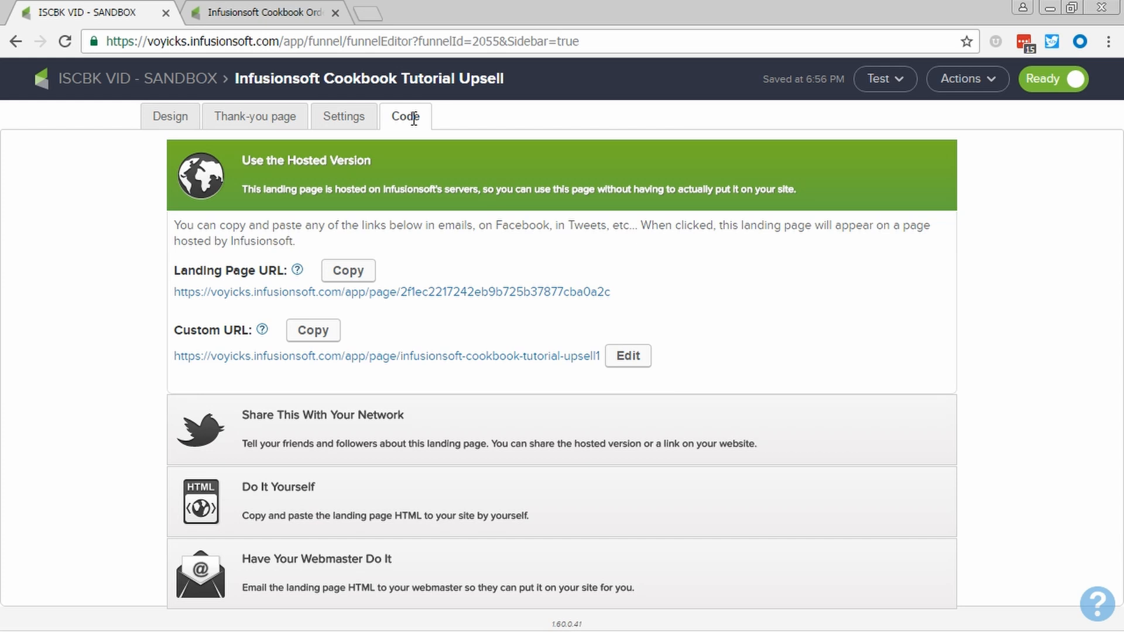
{"action": "right_click", "coordinate": [456, 295]}
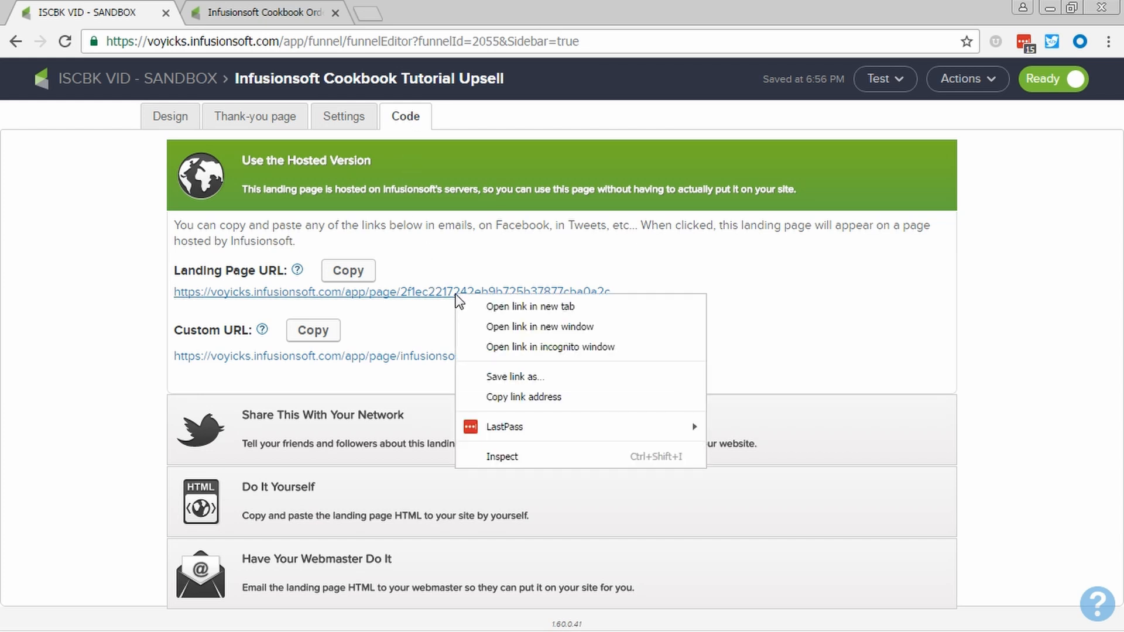
{"action": "left_click", "coordinate": [520, 398]}
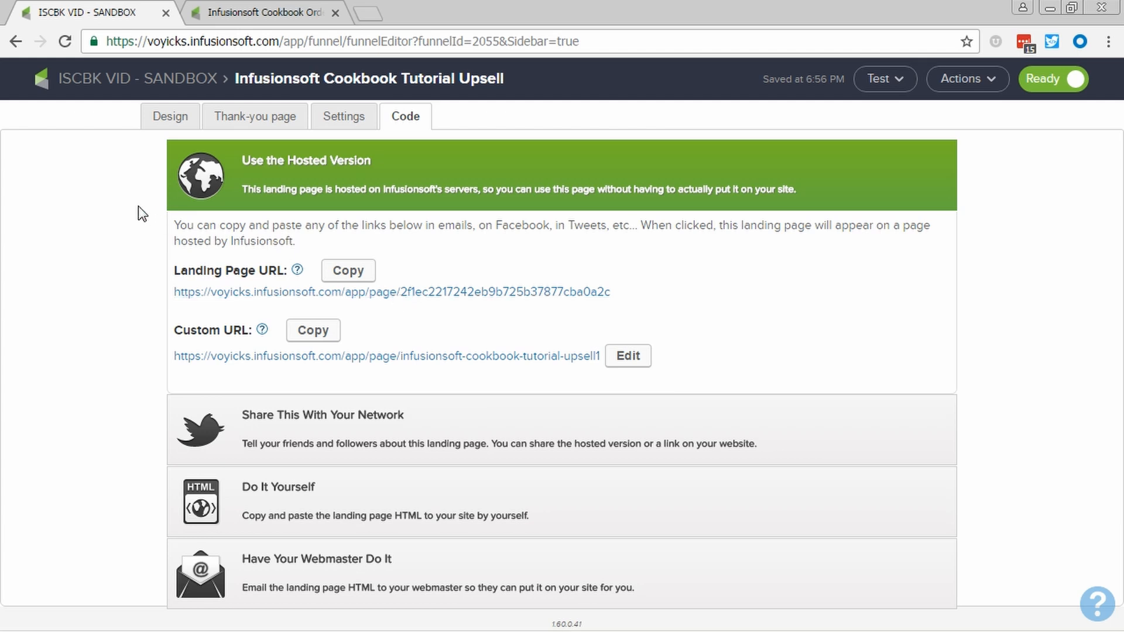
{"action": "left_click", "coordinate": [206, 18]}
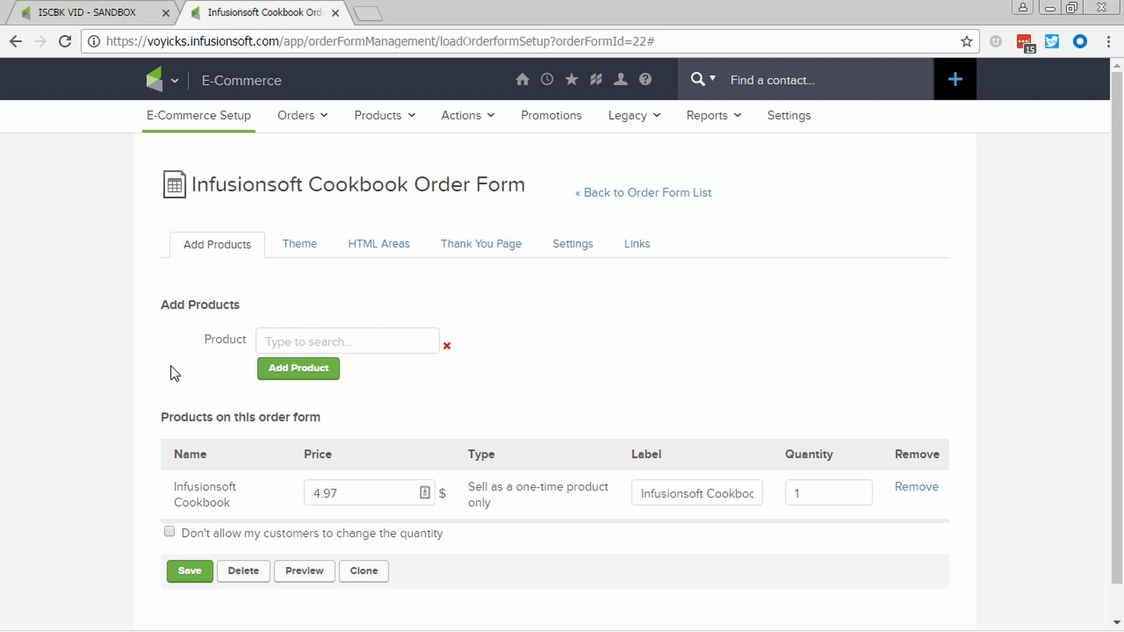
Set the order form's thank-you page to the copied landing page web address, pass the contact's information to it, and save
{"action": "left_click", "coordinate": [481, 244]}
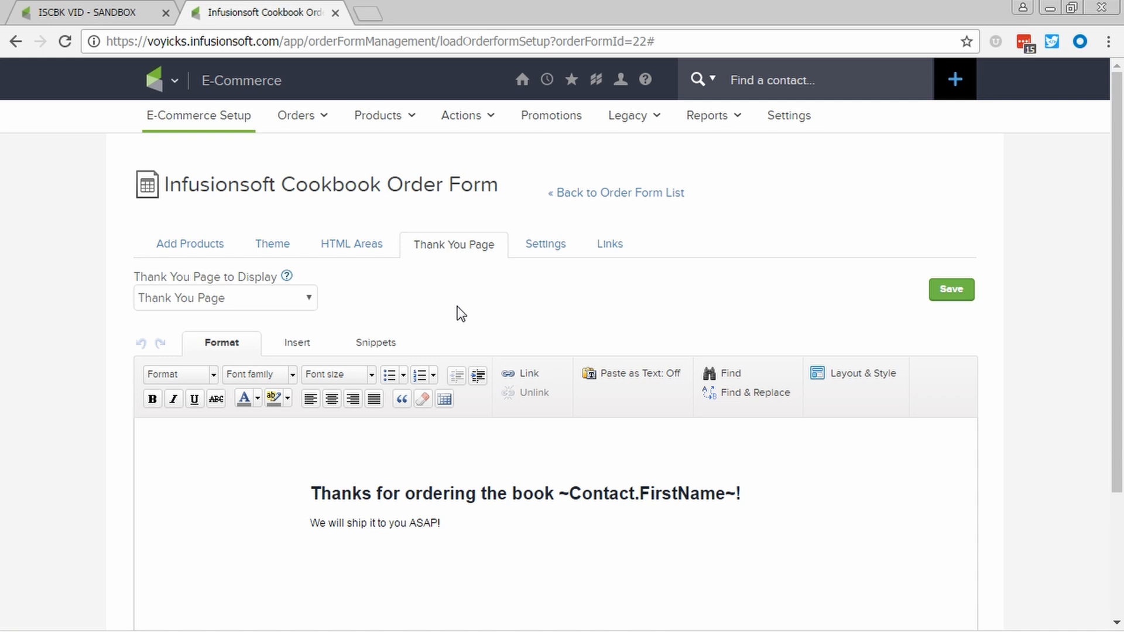
{"action": "left_click", "coordinate": [289, 301]}
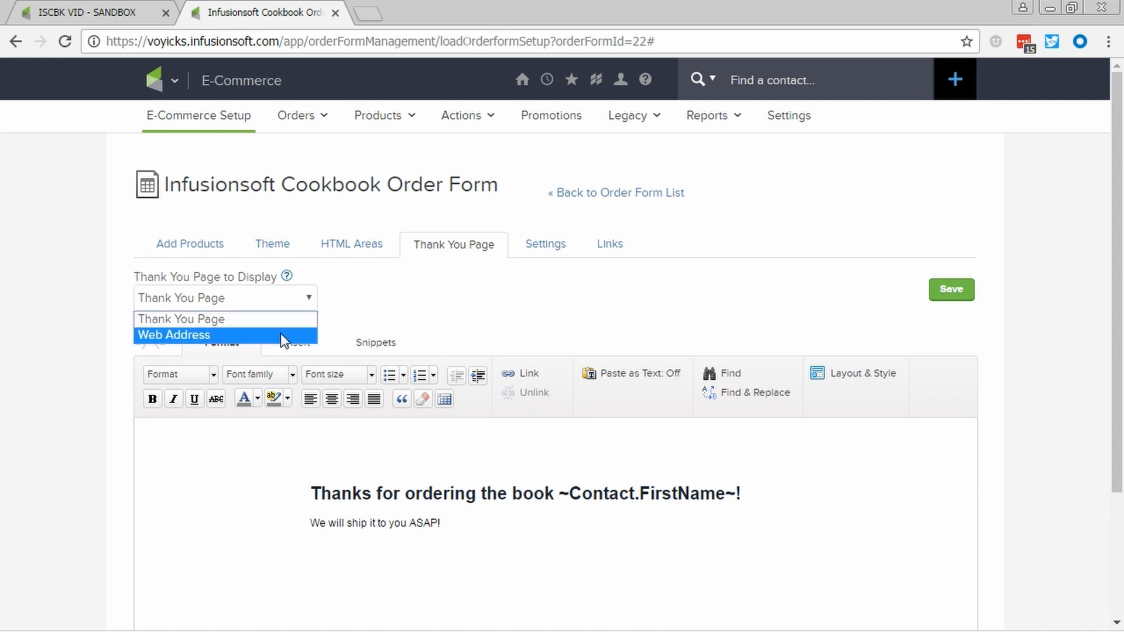
{"action": "left_click", "coordinate": [280, 335]}
{"action": "left_click", "coordinate": [272, 366]}
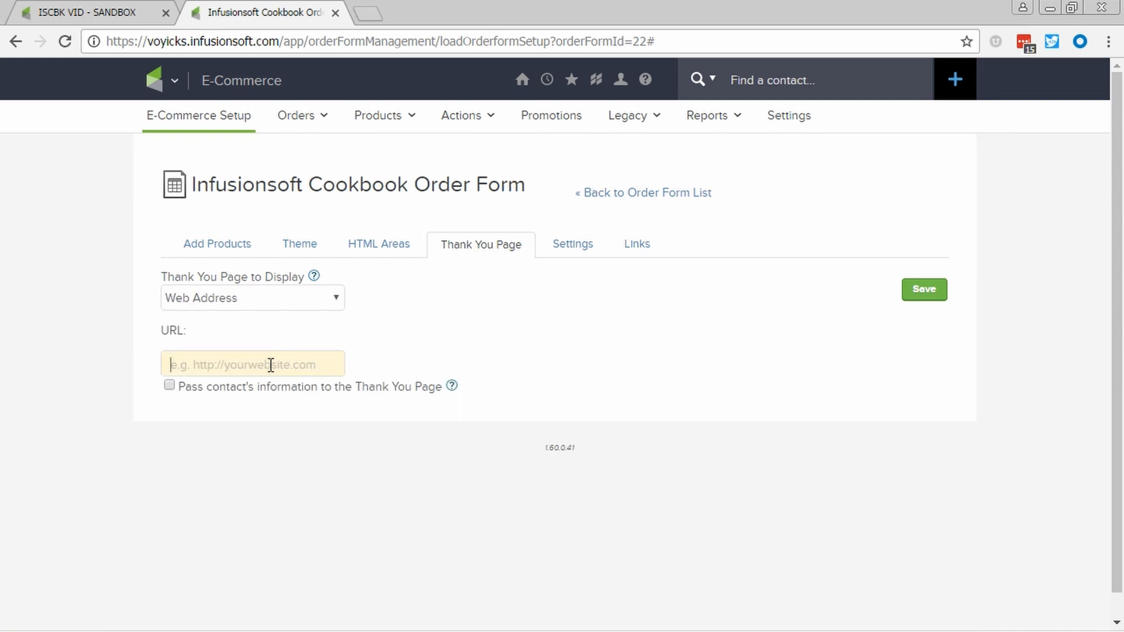
{"action": "right_click", "coordinate": [269, 370]}
{"action": "left_click", "coordinate": [312, 468]}
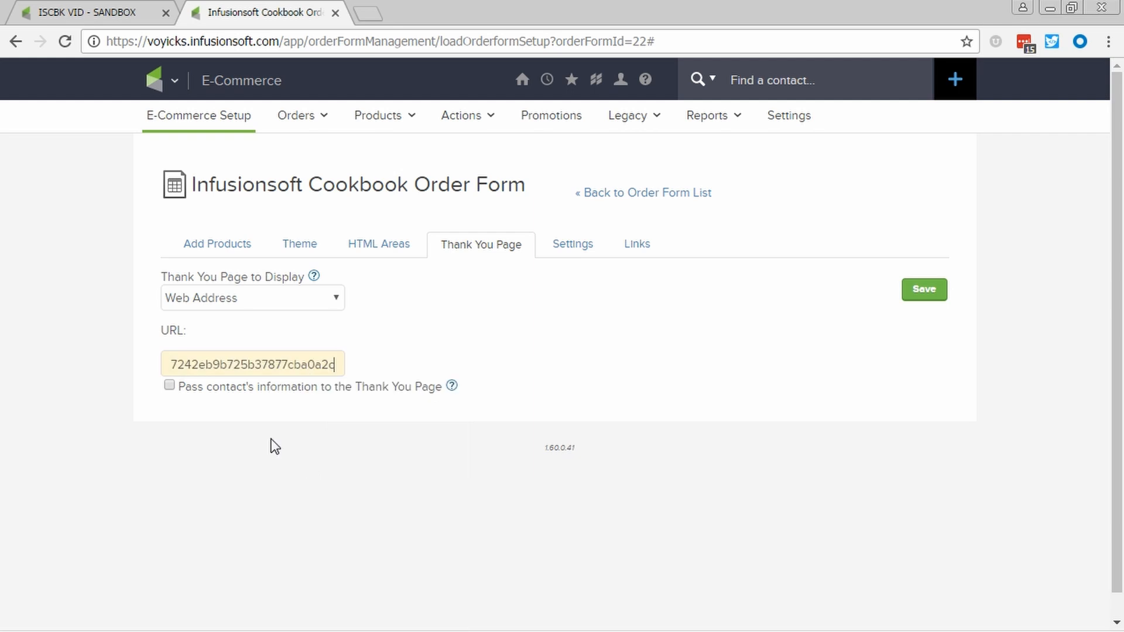
{"action": "left_click", "coordinate": [169, 385]}
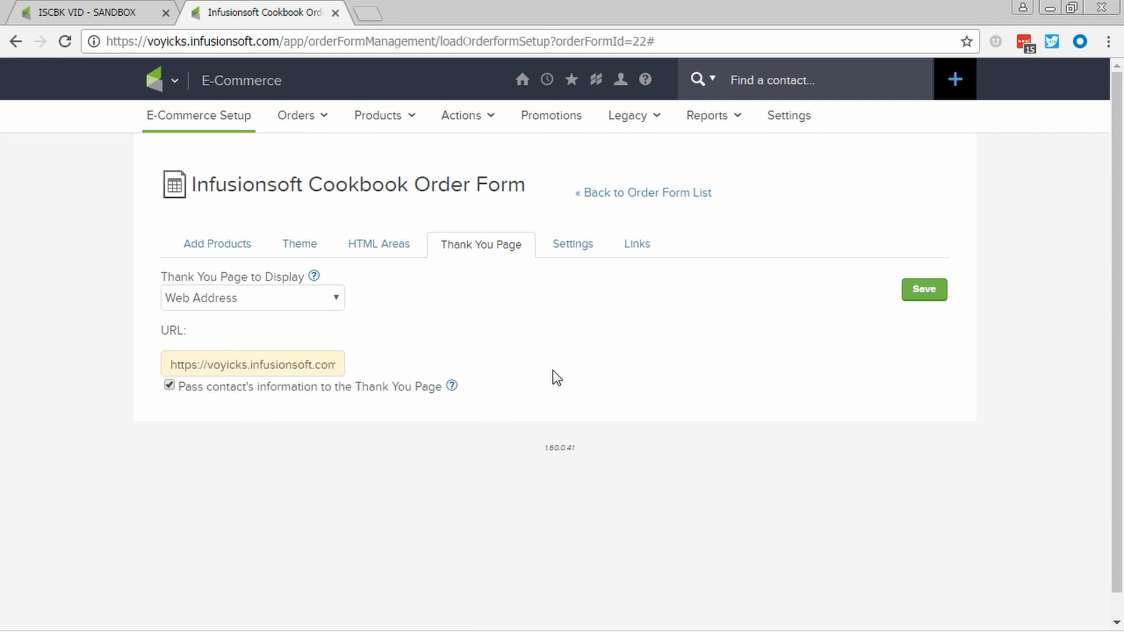
{"action": "left_click", "coordinate": [937, 296]}
Return to the ISCBK VID - SANDBOX campaign and review the design of the Infusionsoft Cookbook Tutorial Upsell landing page
{"action": "left_click", "coordinate": [235, 256]}
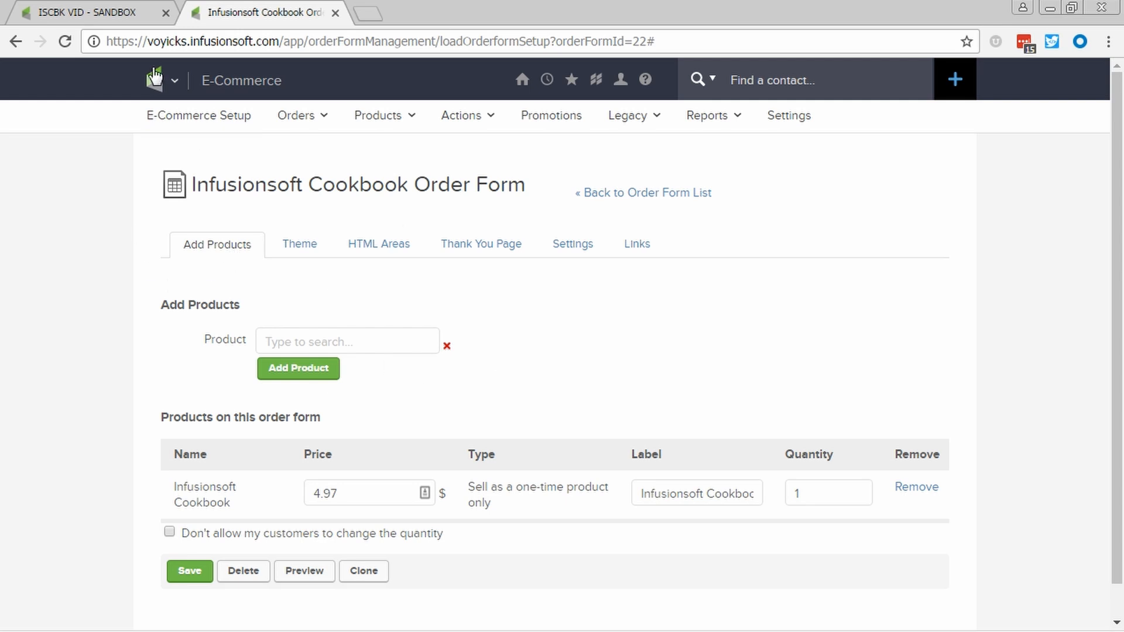
{"action": "left_click", "coordinate": [107, 18]}
{"action": "left_click", "coordinate": [171, 120]}
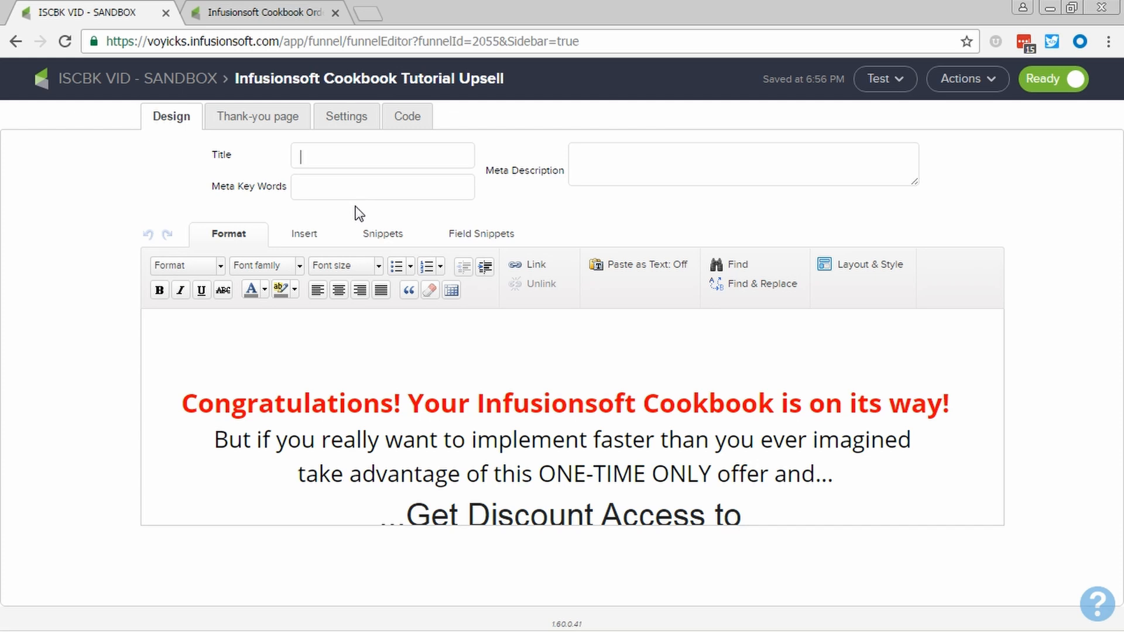
{"action": "scroll", "coordinate": [586, 346], "scroll_direction": "down", "scroll_amount": 5}
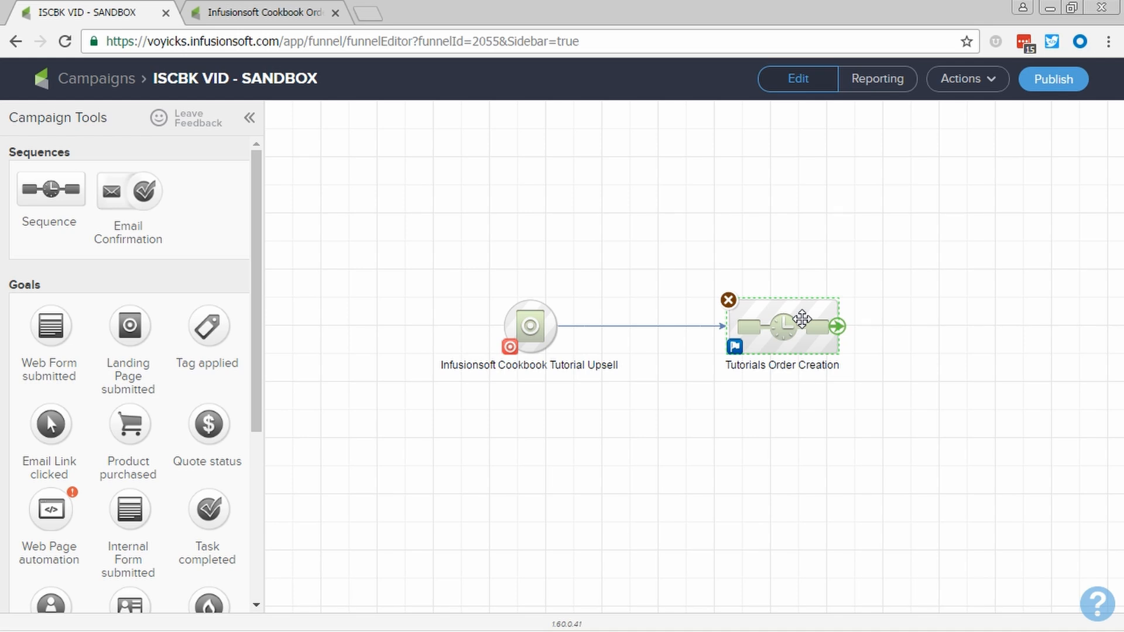
In the Tutorials Order Creation sequence, chain an Add to CustomerHub, an Apply/Remove Tag and an Email step after Create Cookbook Tutorials Order
{"action": "double_click", "coordinate": [802, 319]}
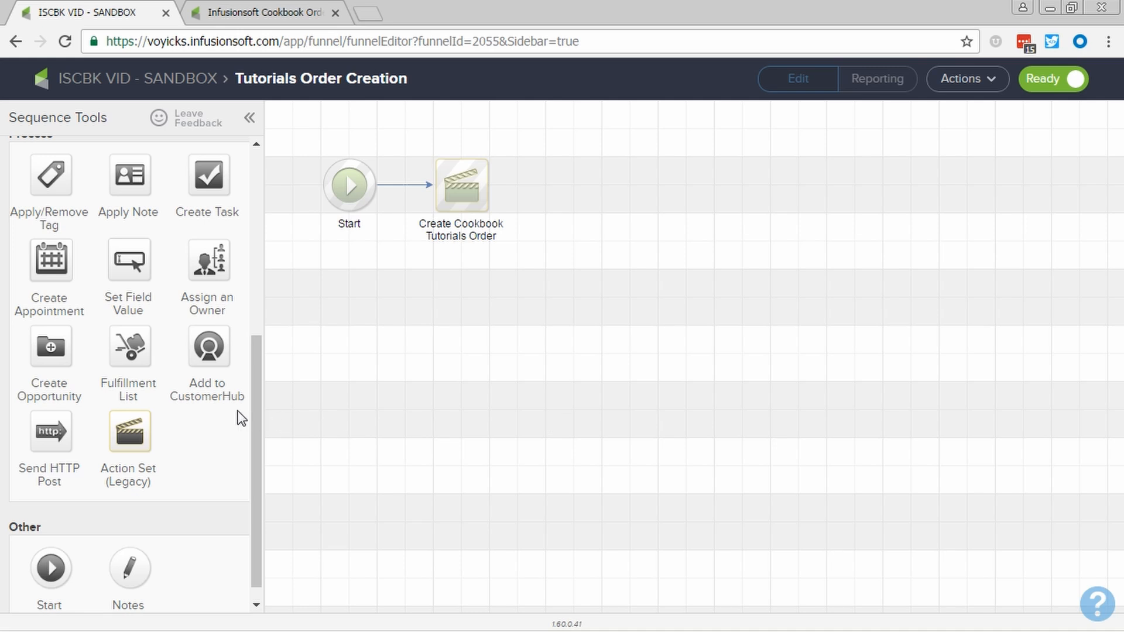
{"action": "left_click_drag", "start_coordinate": [205, 351], "coordinate": [593, 170]}
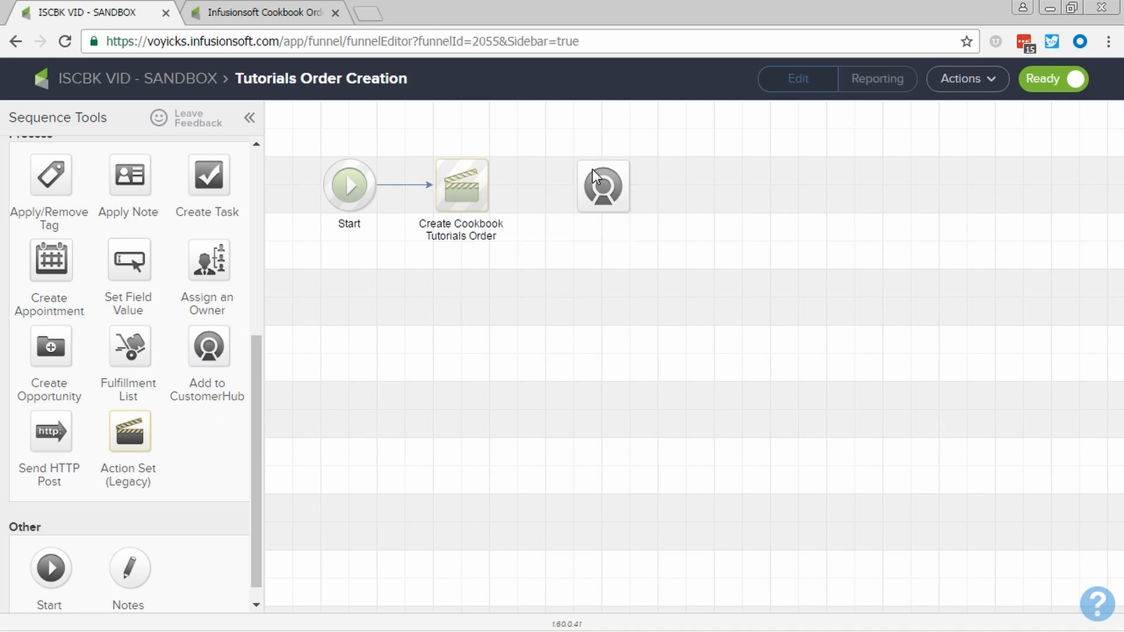
{"action": "left_click", "coordinate": [592, 297]}
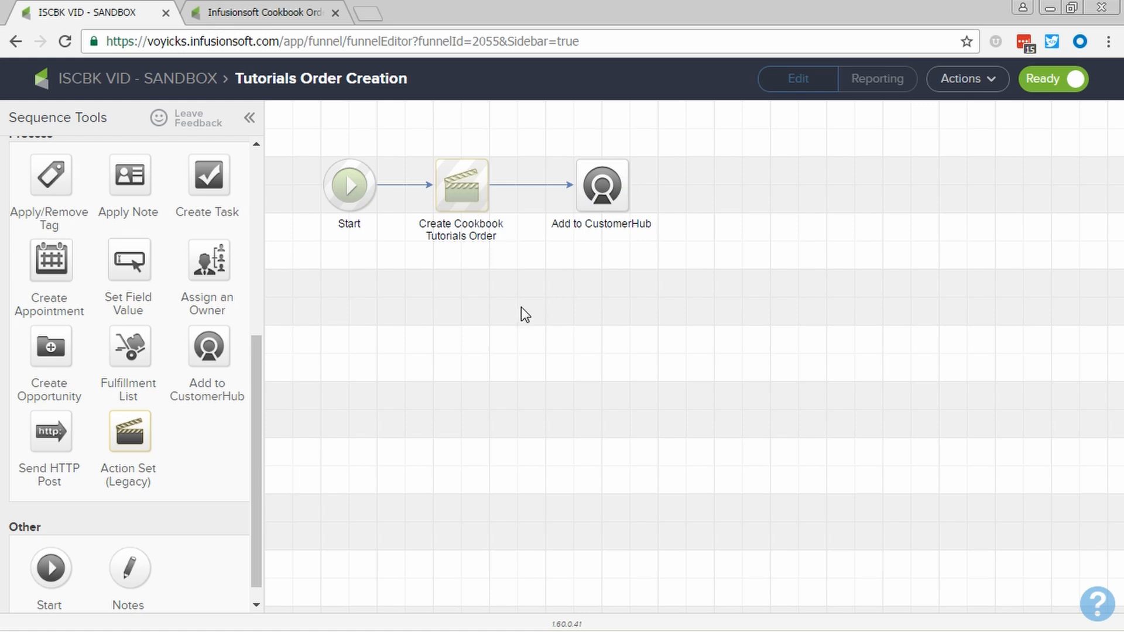
{"action": "left_click_drag", "start_coordinate": [49, 179], "coordinate": [772, 185]}
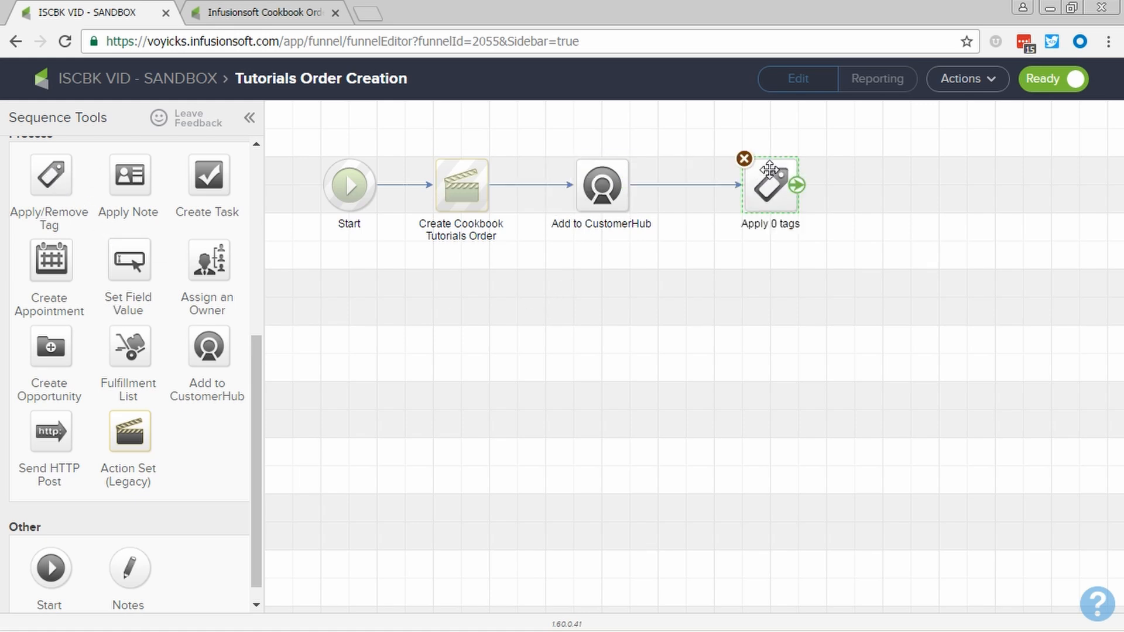
{"action": "left_click", "coordinate": [678, 367]}
{"action": "scroll", "coordinate": [157, 389], "scroll_direction": "up", "scroll_amount": 5}
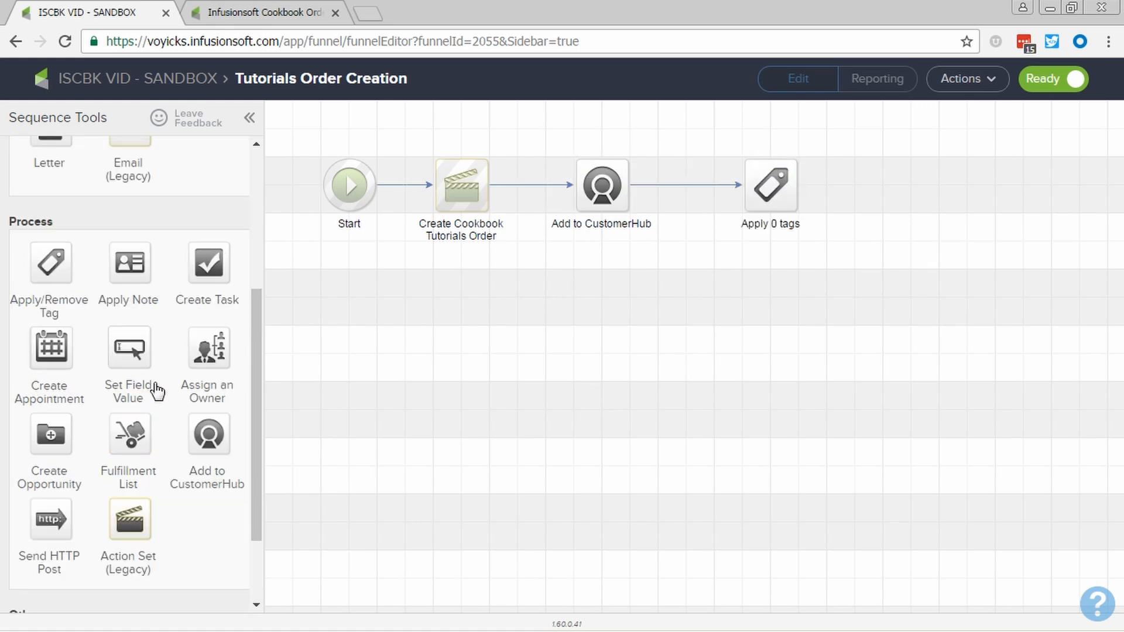
{"action": "left_click_drag", "start_coordinate": [51, 229], "coordinate": [904, 185]}
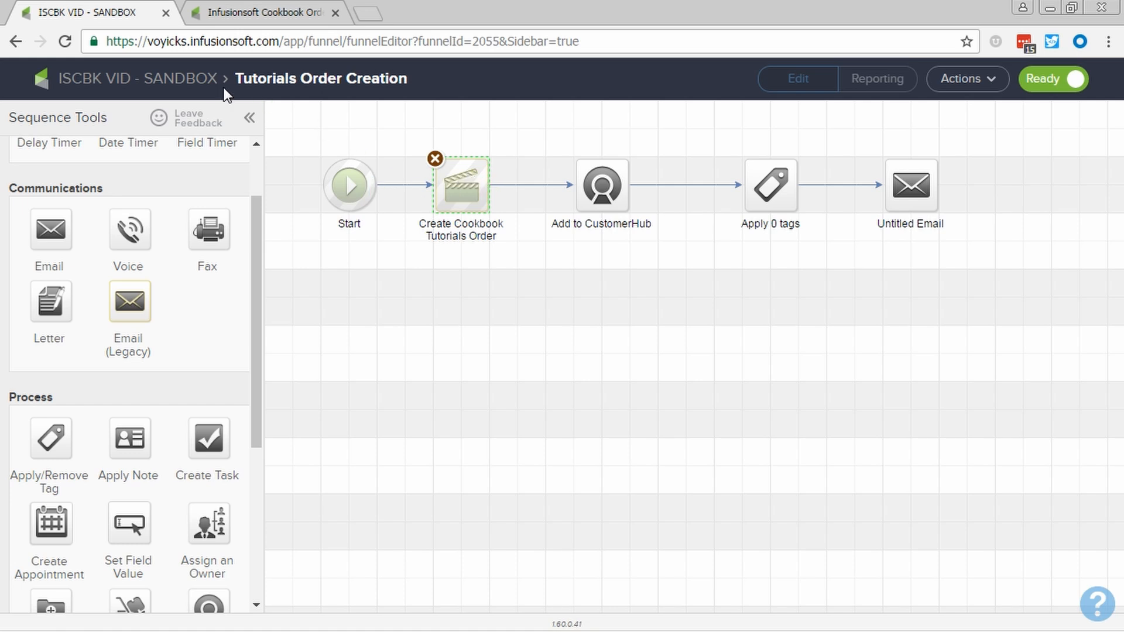
{"action": "left_click", "coordinate": [204, 82]}
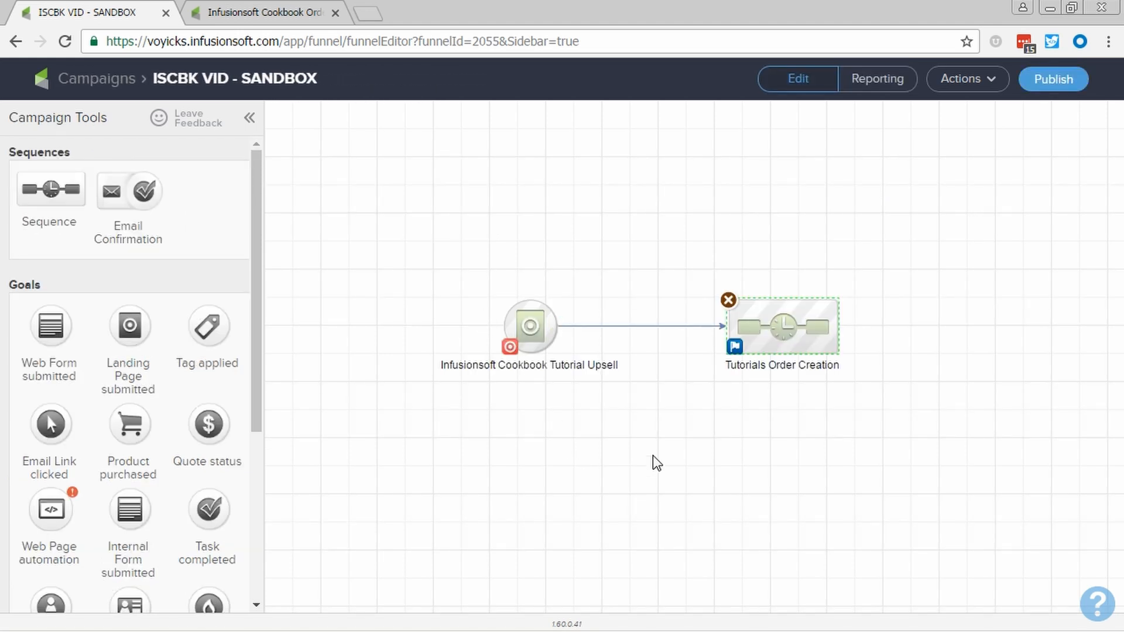
Add a Tag applied goal named "Successful Billing" and connect the Tutorials Order Creation sequence to it
{"action": "left_click", "coordinate": [652, 455]}
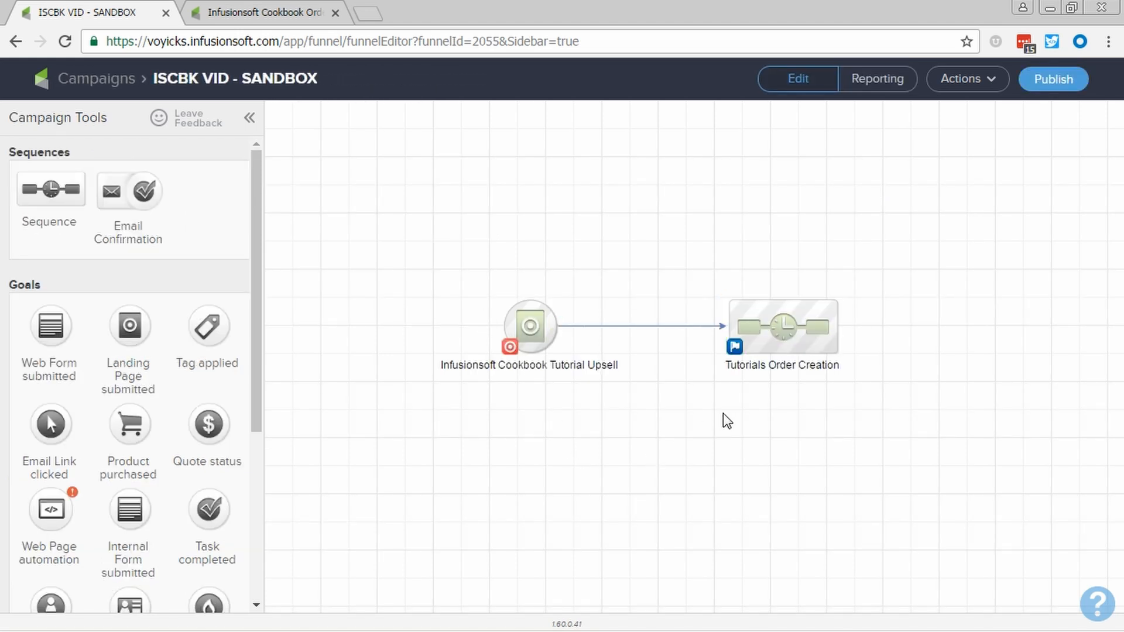
{"action": "left_click_drag", "start_coordinate": [785, 333], "coordinate": [729, 352]}
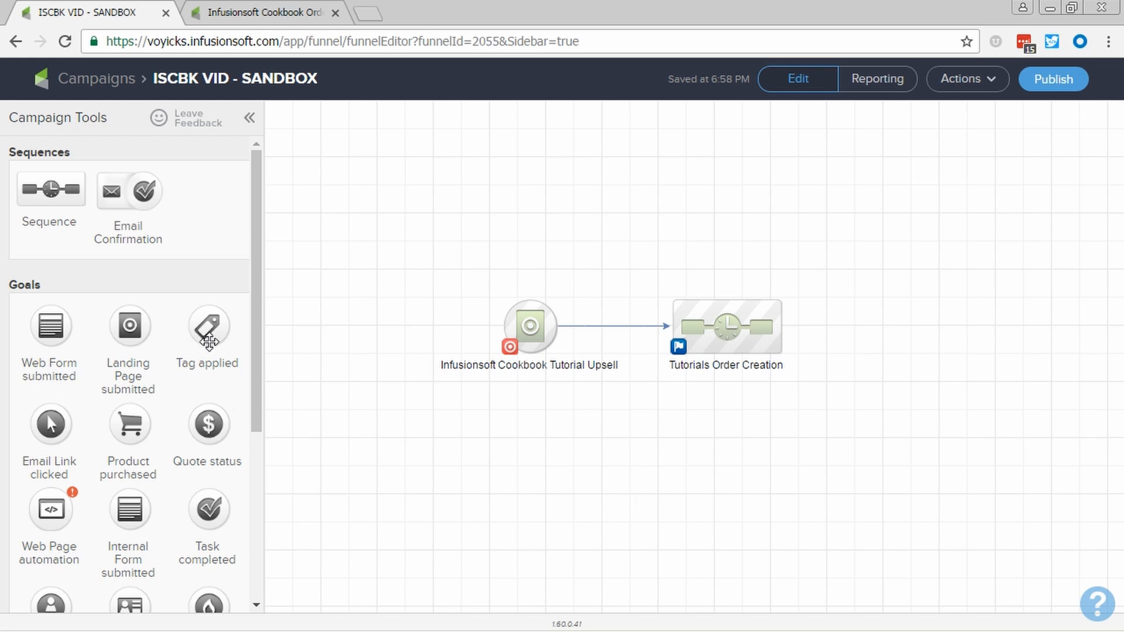
{"action": "left_click_drag", "start_coordinate": [209, 342], "coordinate": [875, 328]}
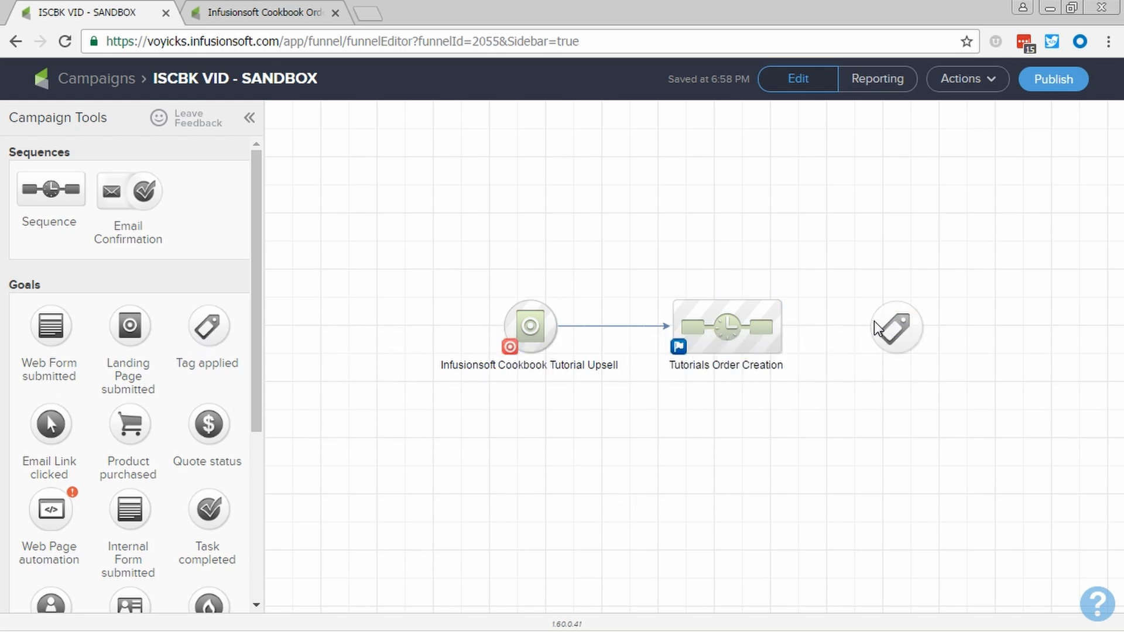
{"action": "left_click", "coordinate": [539, 359]}
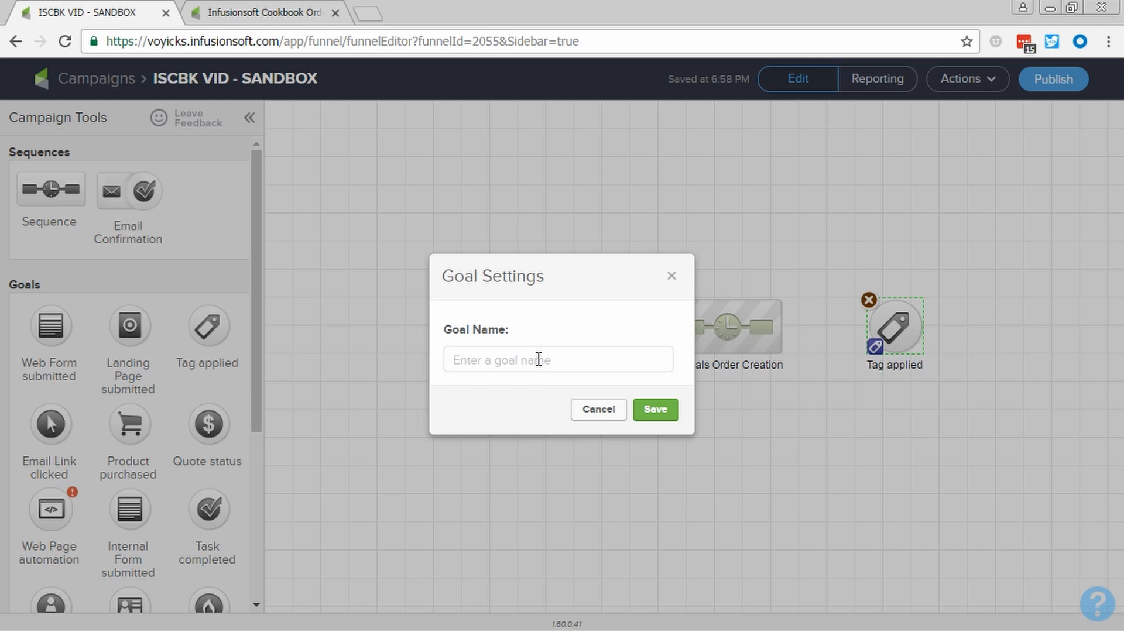
{"action": "type", "text": "Successfull "}
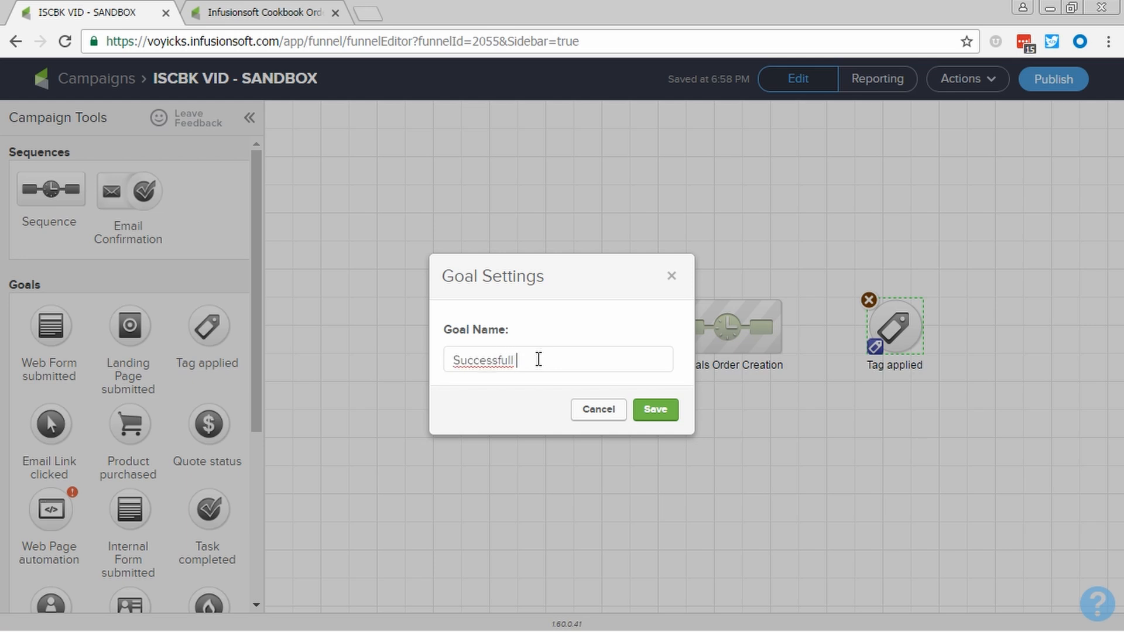
{"action": "type", "text": "Bill"}
{"action": "key", "text": "BackSpace"}
{"action": "key", "text": "BackSpace"}
{"action": "key", "text": "BackSpace"}
{"action": "key", "text": "BackSpace"}
{"action": "key", "text": "BackSpace"}
{"action": "key", "text": "BackSpace"}
{"action": "type", "text": "Billing"}
{"action": "left_click", "coordinate": [656, 412]}
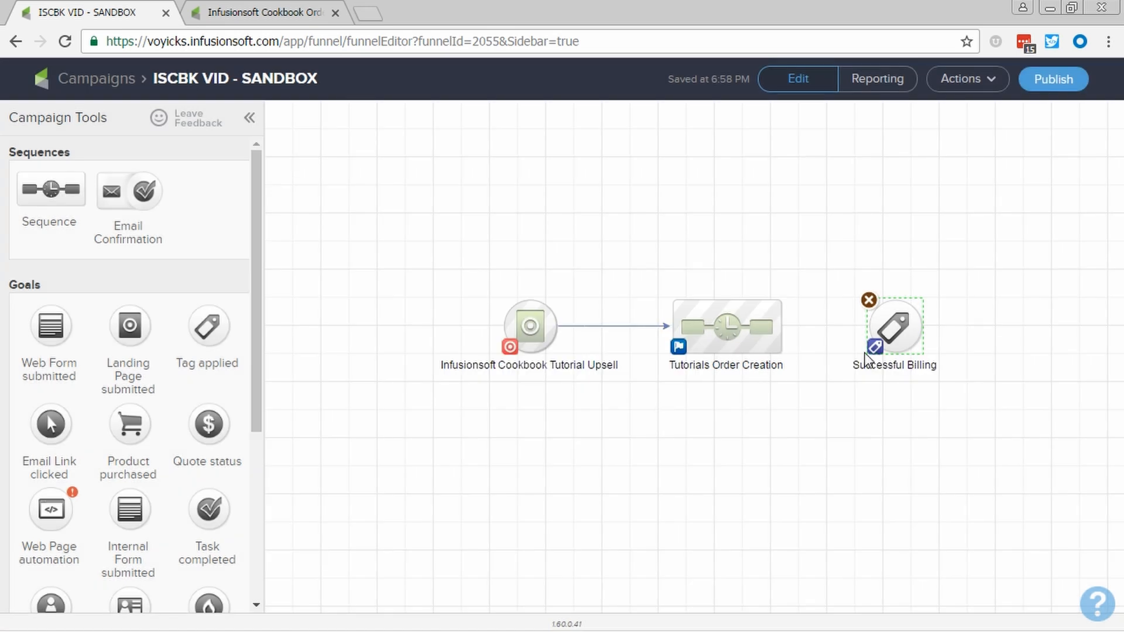
{"action": "mouse_move", "coordinate": [789, 338]}
{"action": "left_click_drag", "start_coordinate": [789, 339], "coordinate": [884, 328]}
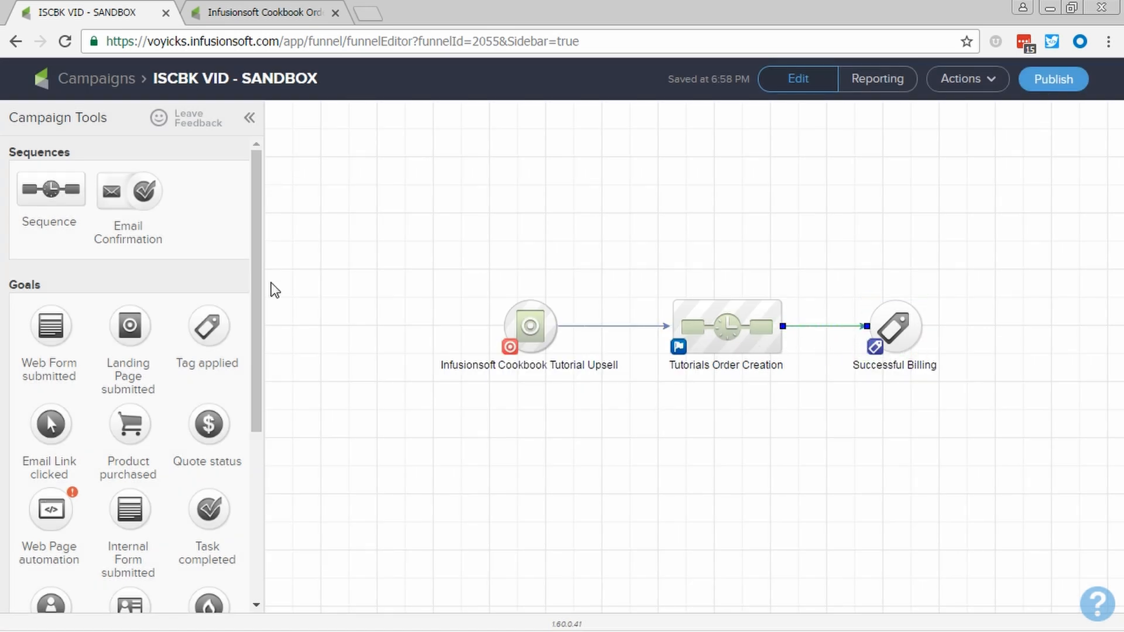
Add a sequence named "Grant Tutorial Access" at the end of the campaign and connect the Successful Billing goal to it
{"action": "left_click_drag", "start_coordinate": [432, 257], "coordinate": [933, 420]}
{"action": "left_click_drag", "start_coordinate": [891, 319], "coordinate": [736, 319]}
{"action": "left_click_drag", "start_coordinate": [63, 185], "coordinate": [866, 327]}
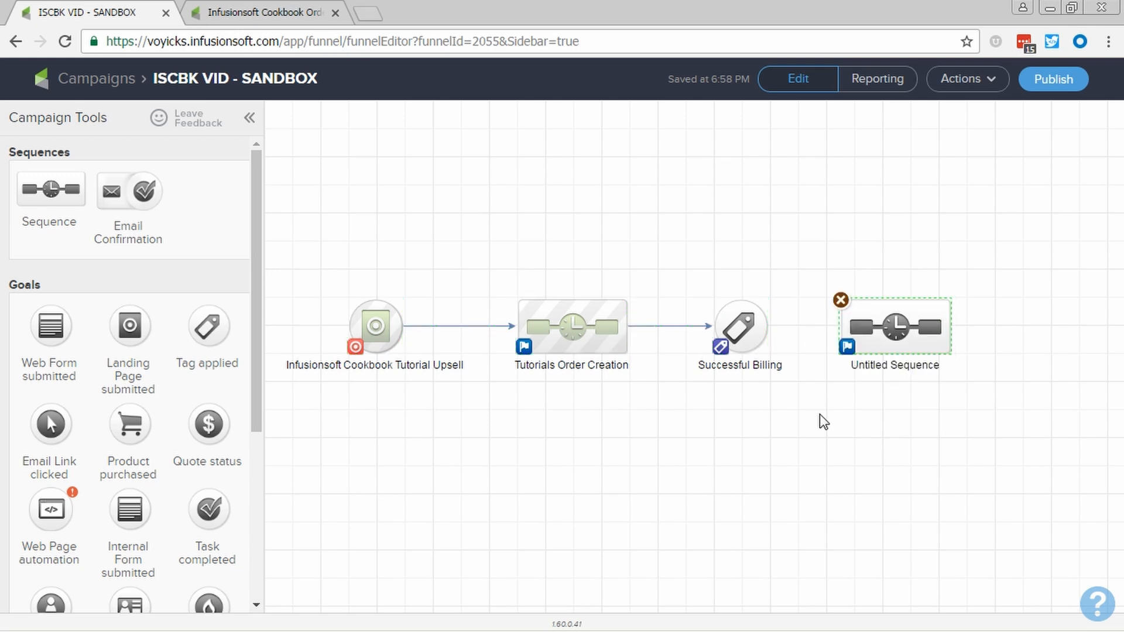
{"action": "left_click_drag", "start_coordinate": [767, 326], "coordinate": [891, 321]}
{"action": "left_click", "coordinate": [886, 363]}
{"action": "type", "text": "Gra"}
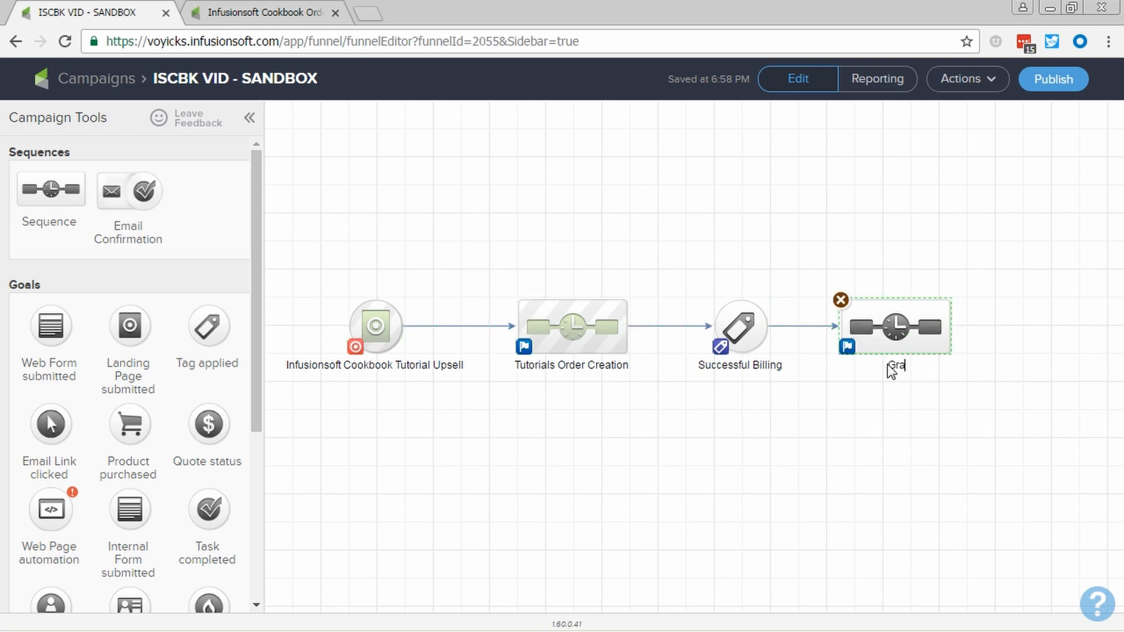
{"action": "type", "text": "nt Tutorial Access"}
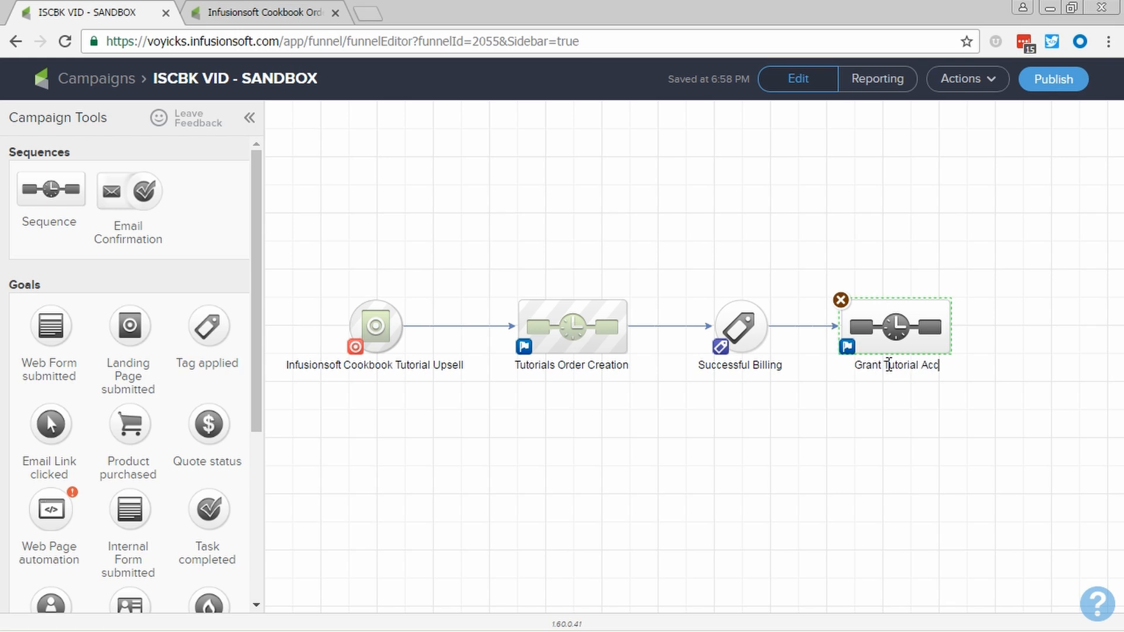
{"action": "left_click", "coordinate": [905, 404]}
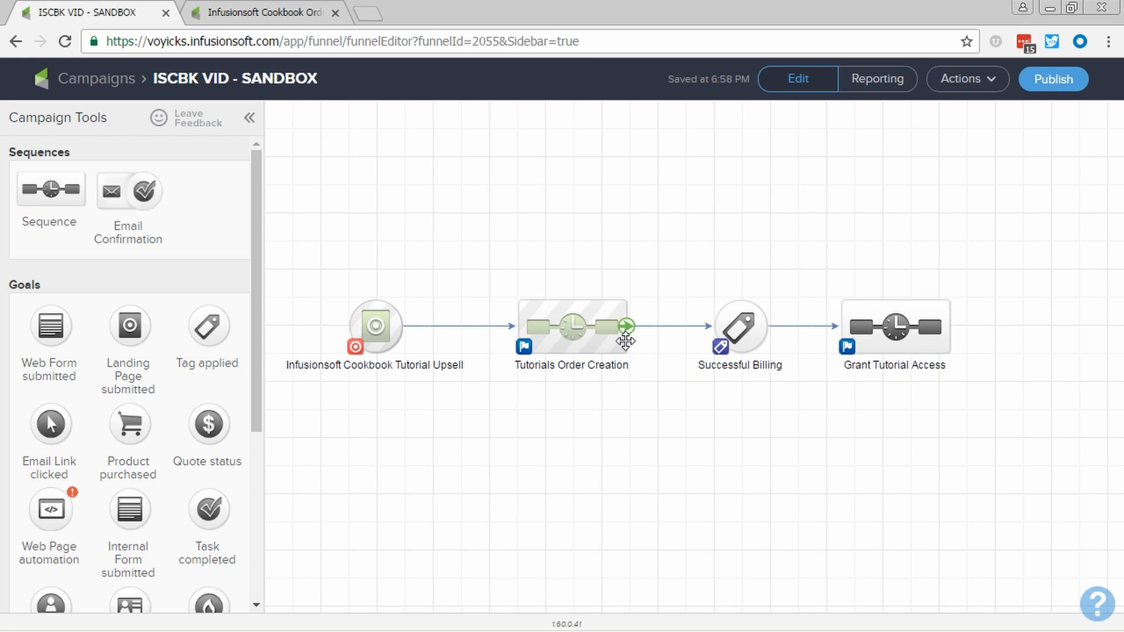
Delete the CustomerHub, tag and email steps from the Tutorials Order Creation sequence and return to the campaign
{"action": "double_click", "coordinate": [609, 335]}
{"action": "left_click_drag", "start_coordinate": [519, 140], "coordinate": [1005, 260]}
{"action": "key", "text": "Delete"}
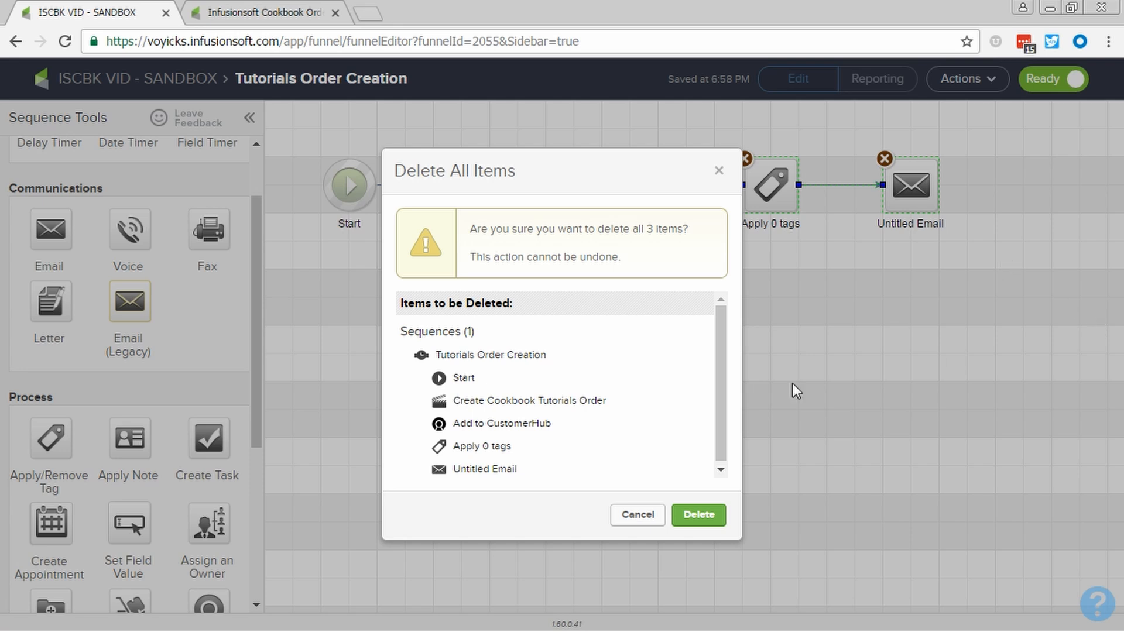
{"action": "left_click", "coordinate": [702, 516]}
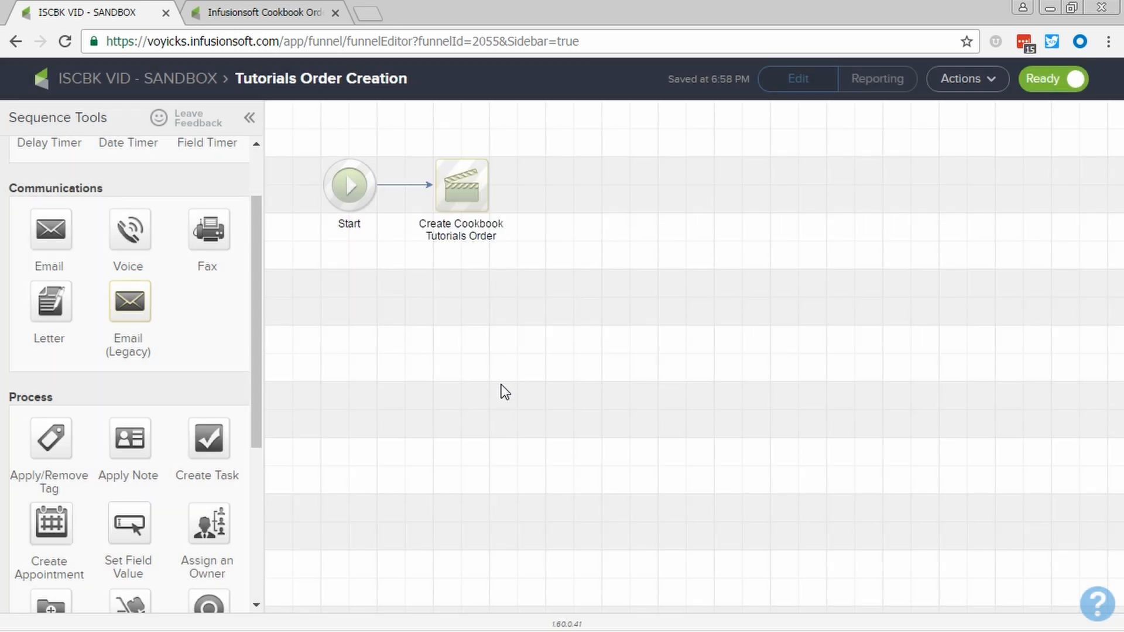
{"action": "left_click", "coordinate": [95, 87]}
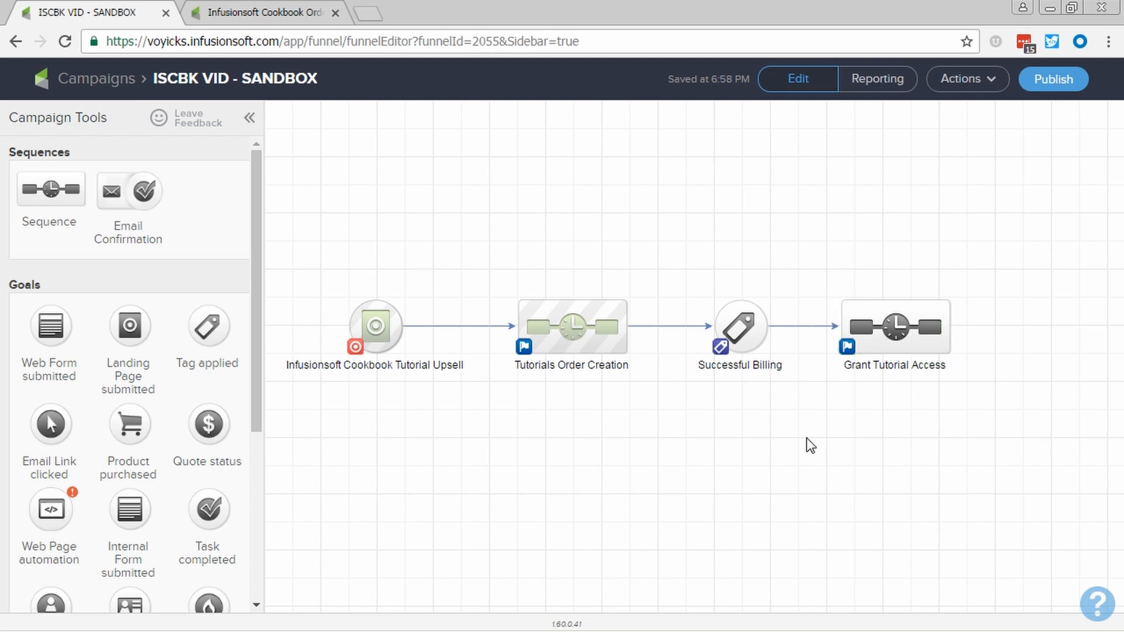
{"action": "key", "text": "alt+Tab"}
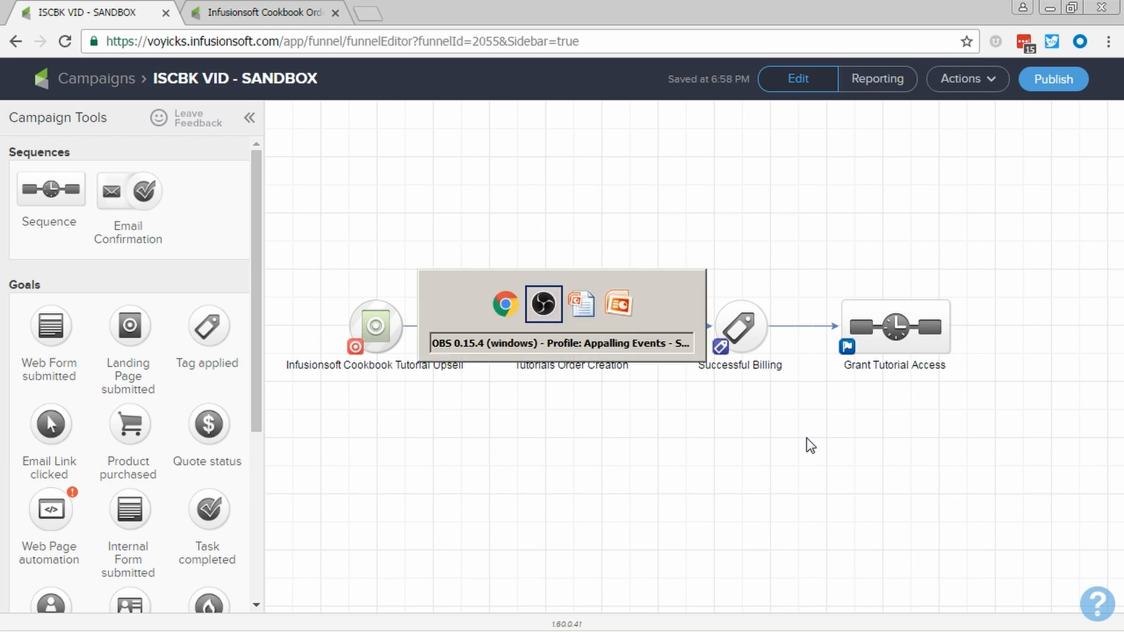
{"action": "key", "text": "alt+Tab"}
{"action": "key", "text": "alt+Tab"}
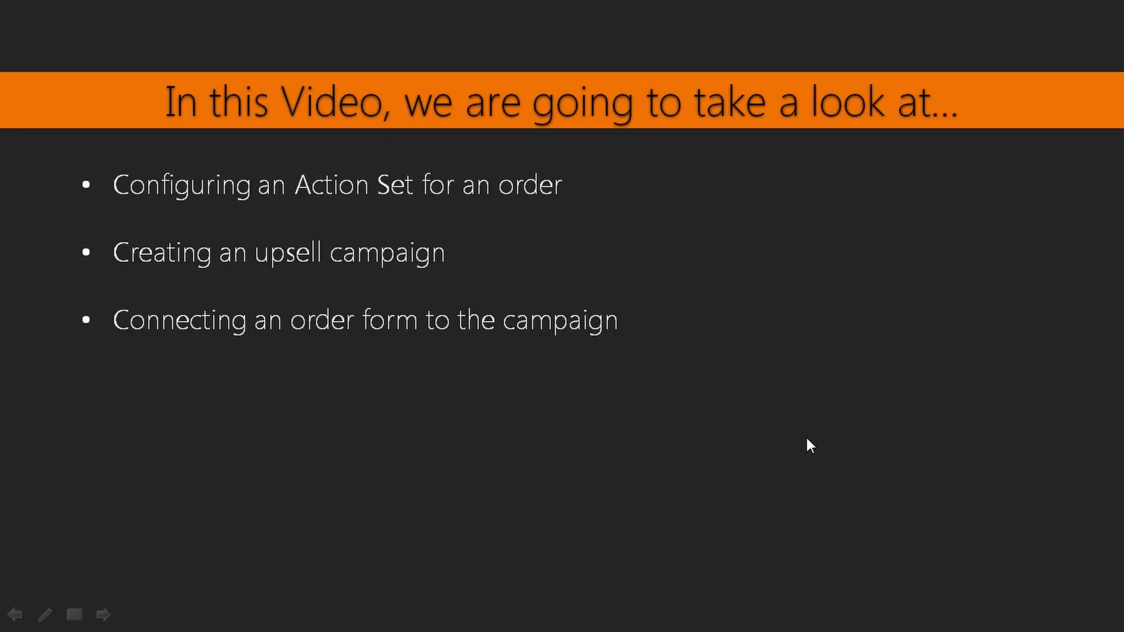
{"action": "key", "text": "Right"}
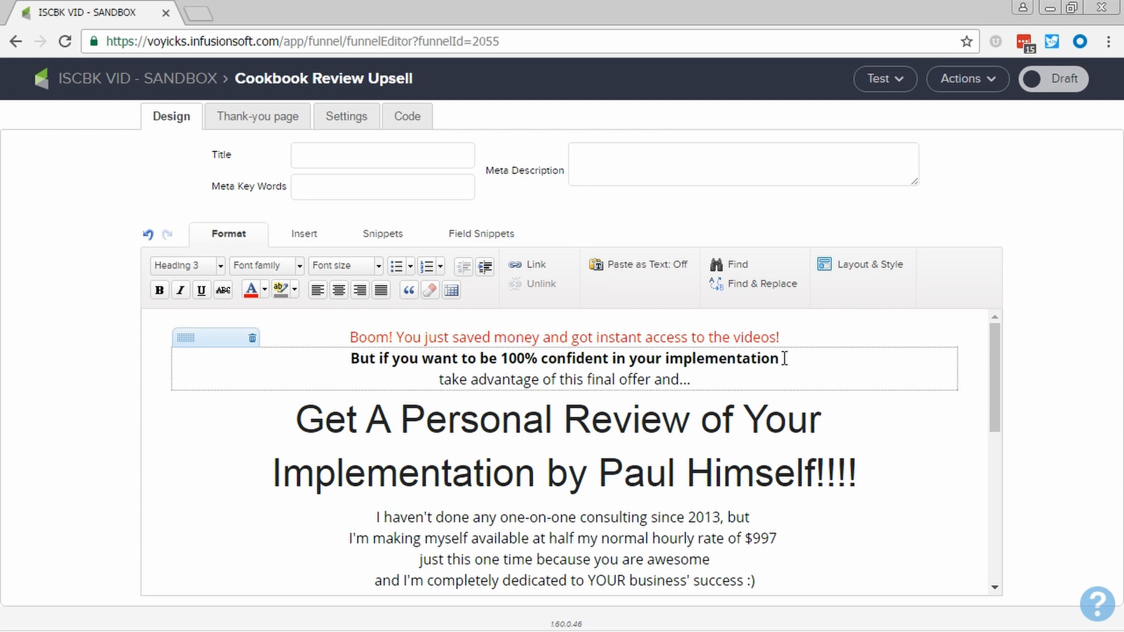
Review the Cookbook Review Upsell landing page's offer content and the settings of its hidden Email field
{"action": "scroll", "coordinate": [769, 398], "scroll_direction": "down", "scroll_amount": 2}
{"action": "scroll", "coordinate": [769, 393], "scroll_direction": "down", "scroll_amount": 4}
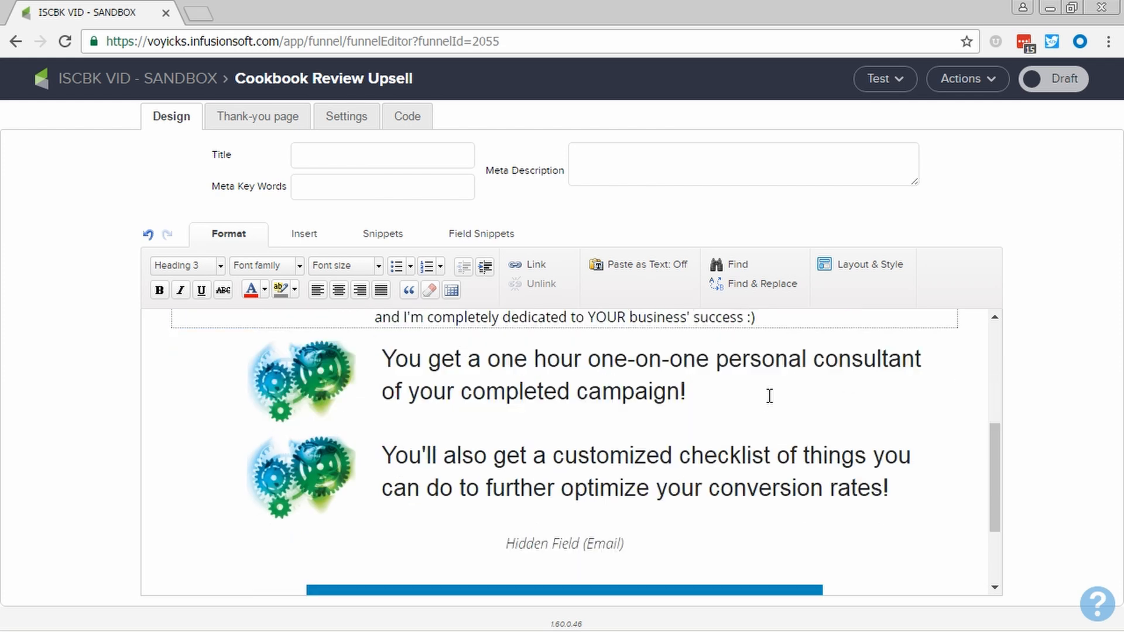
{"action": "scroll", "coordinate": [765, 391], "scroll_direction": "down", "scroll_amount": 2}
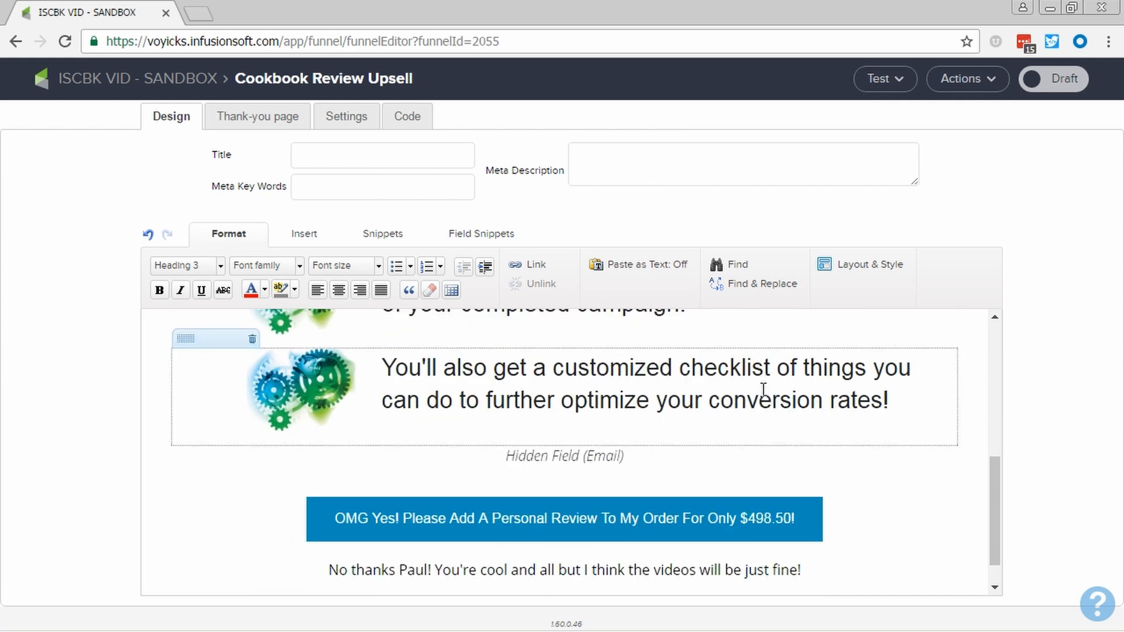
{"action": "double_click", "coordinate": [601, 458]}
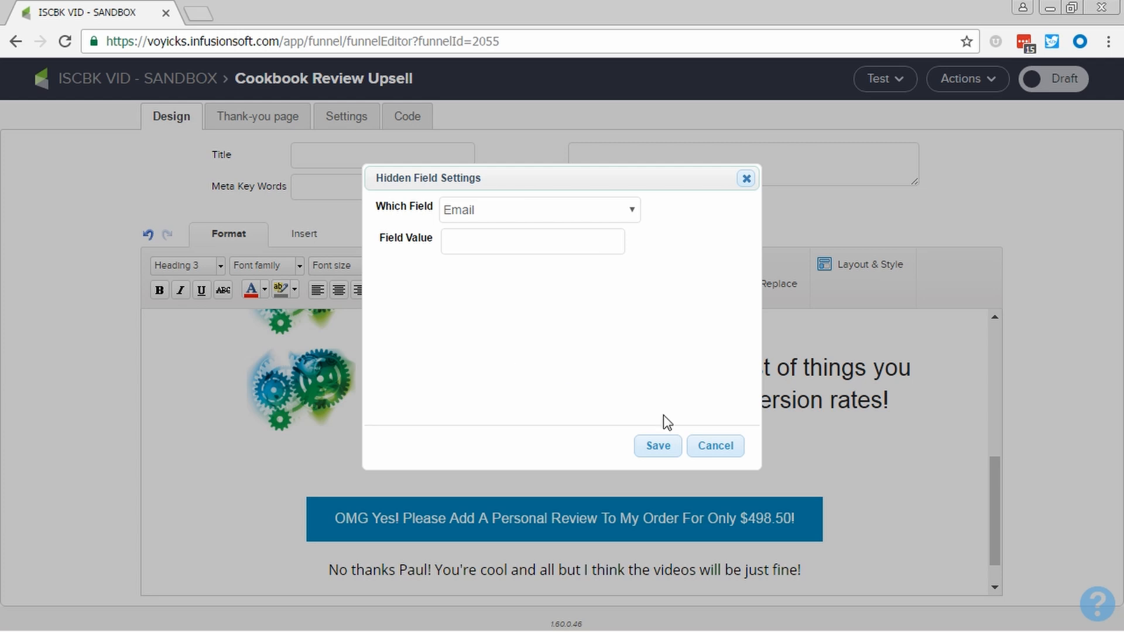
{"action": "left_click", "coordinate": [706, 452]}
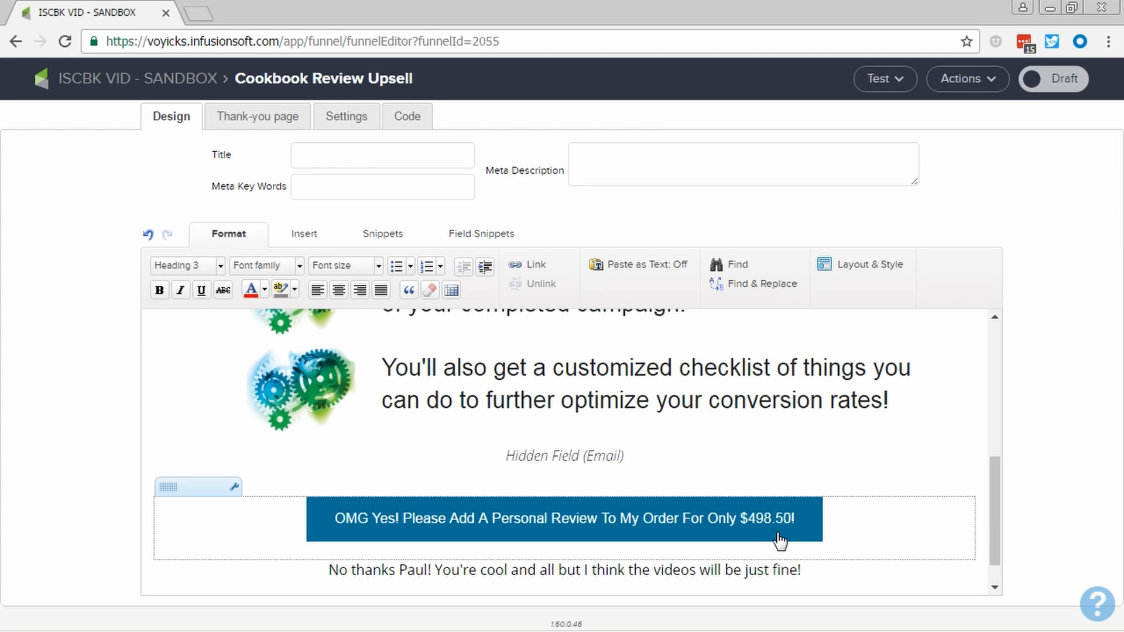
{"action": "scroll", "coordinate": [785, 517], "scroll_direction": "down", "scroll_amount": 1}
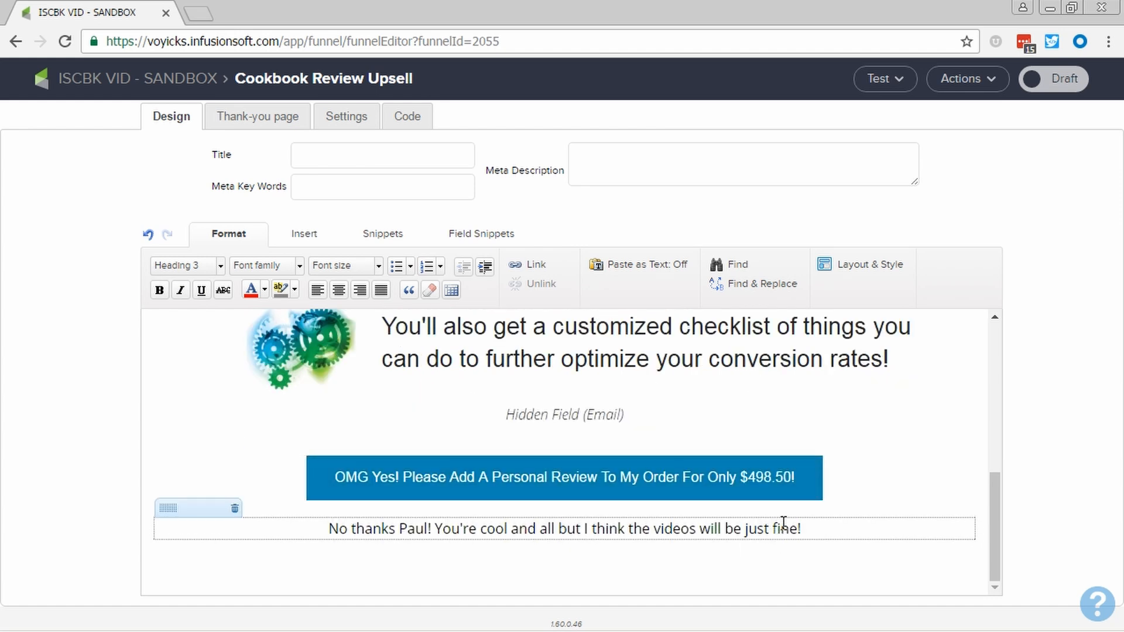
{"action": "left_click_drag", "start_coordinate": [816, 529], "coordinate": [324, 529]}
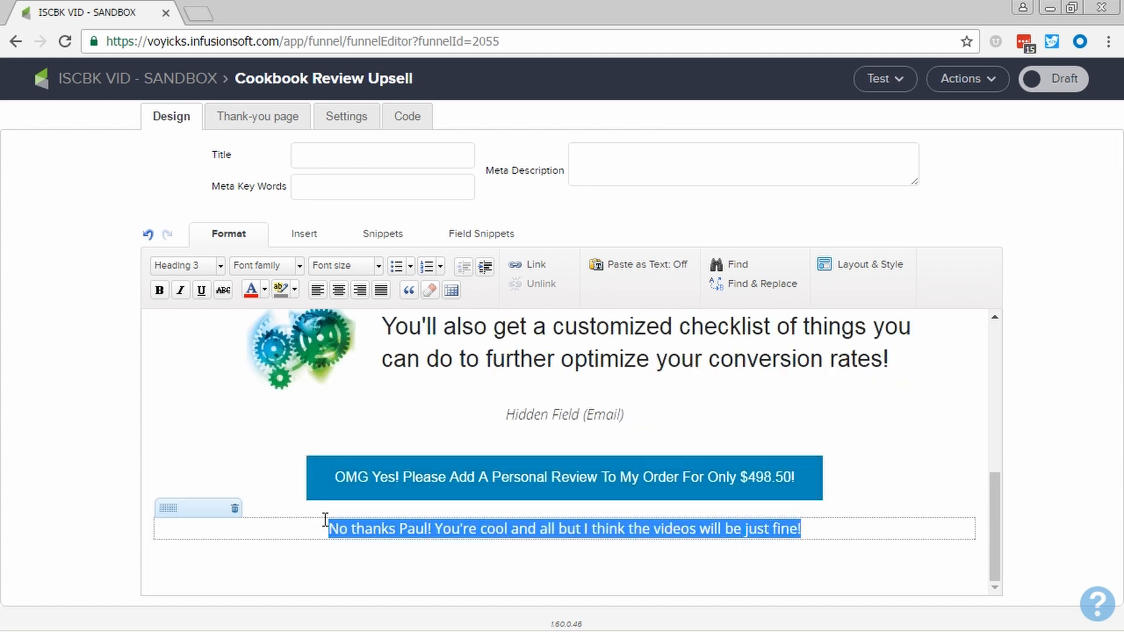
{"action": "left_click", "coordinate": [529, 267]}
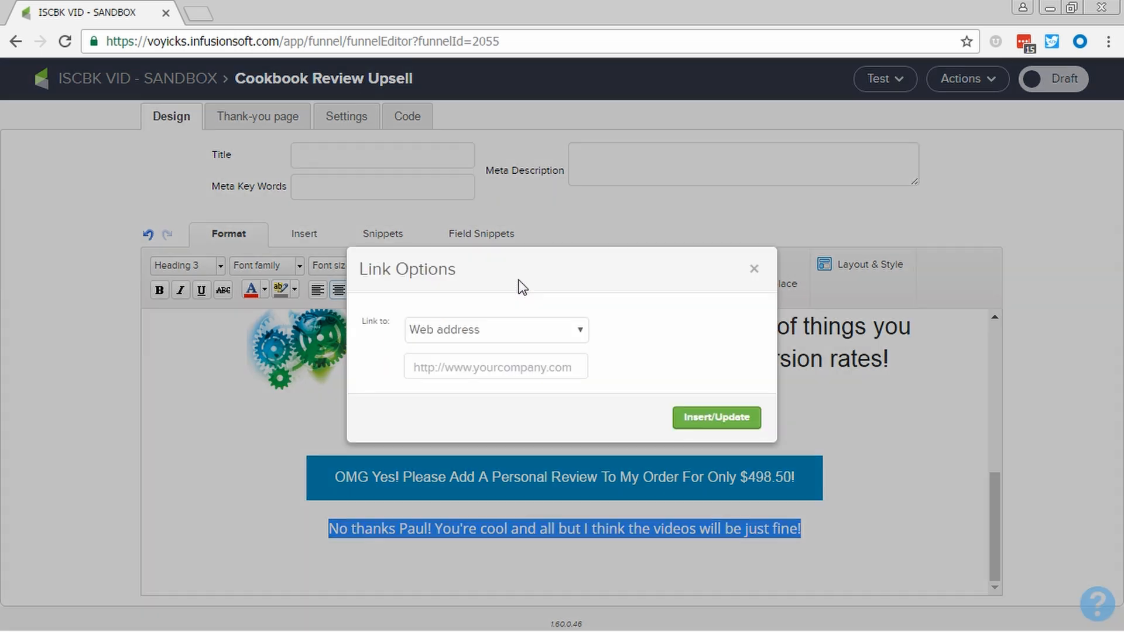
{"action": "left_click", "coordinate": [505, 364]}
{"action": "type", "text": "www.my"}
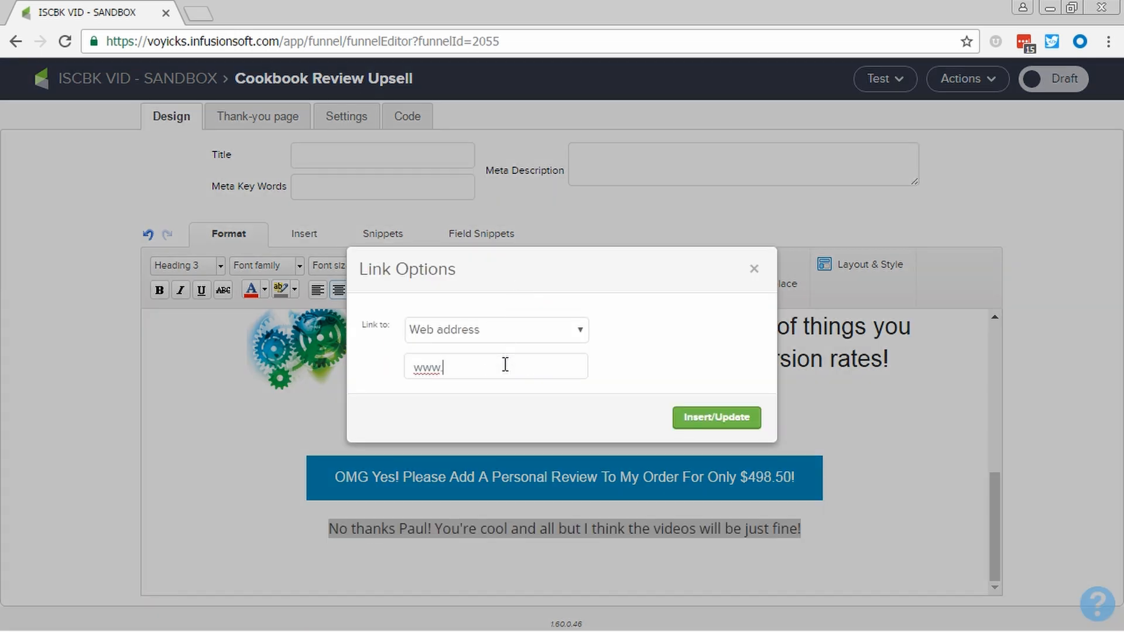
{"action": "type", "text": "website.com/upsell-d"}
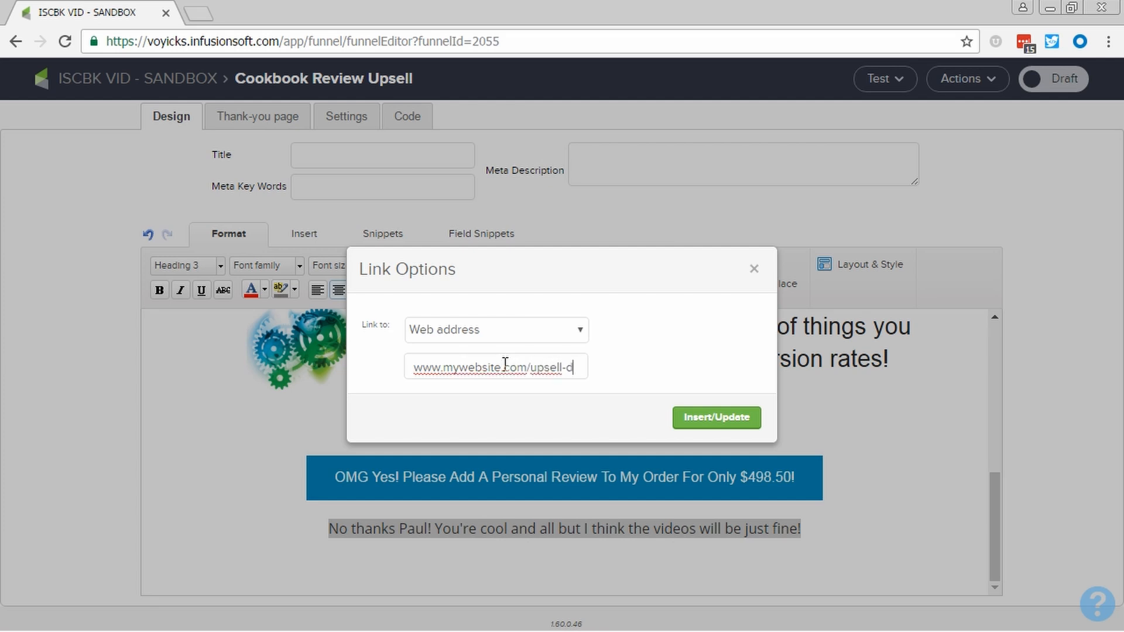
{"action": "type", "text": "ecline"}
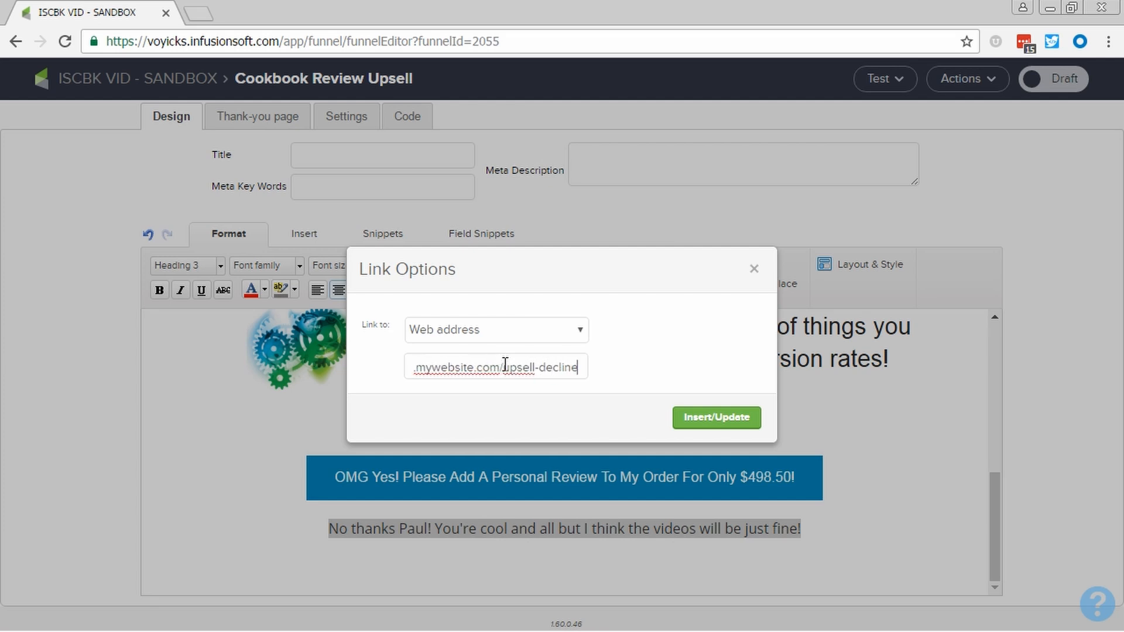
{"action": "left_click", "coordinate": [691, 423]}
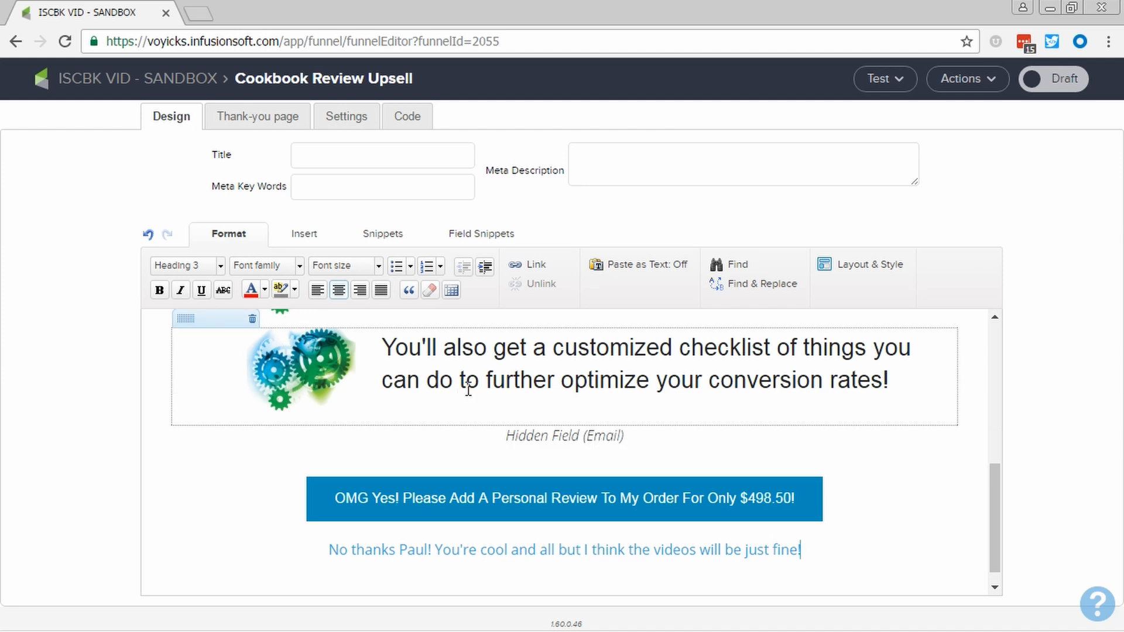
Replace the thank-you page's "We will contact you shortly." with "I will contact you personally to schedule your review :)" below the greeting
{"action": "left_click", "coordinate": [281, 120]}
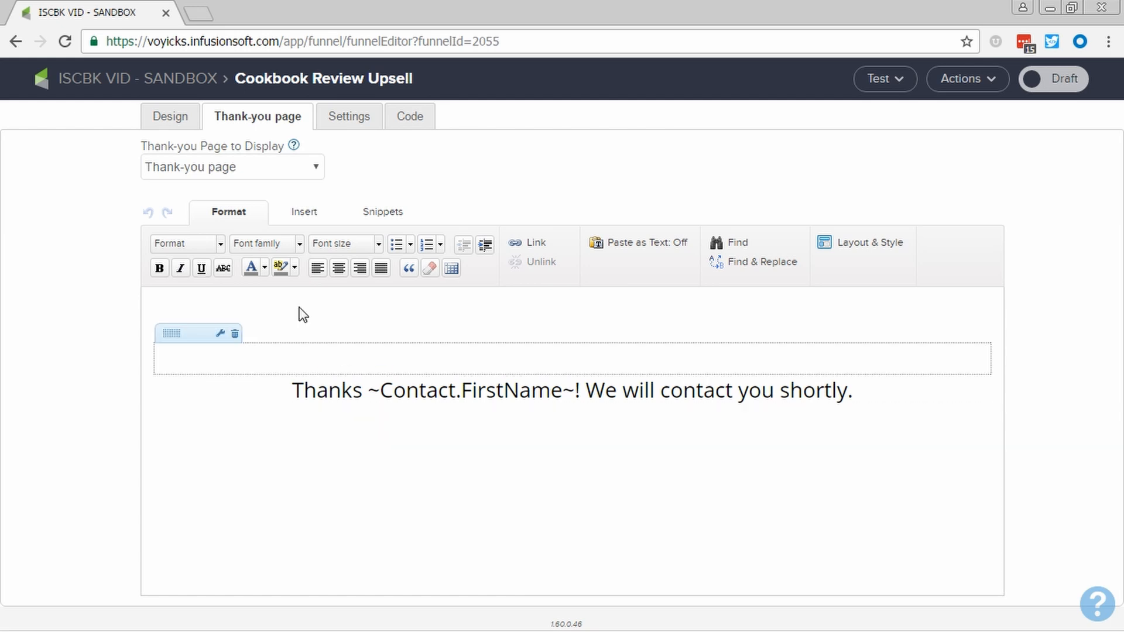
{"action": "left_click_drag", "start_coordinate": [584, 390], "coordinate": [876, 401]}
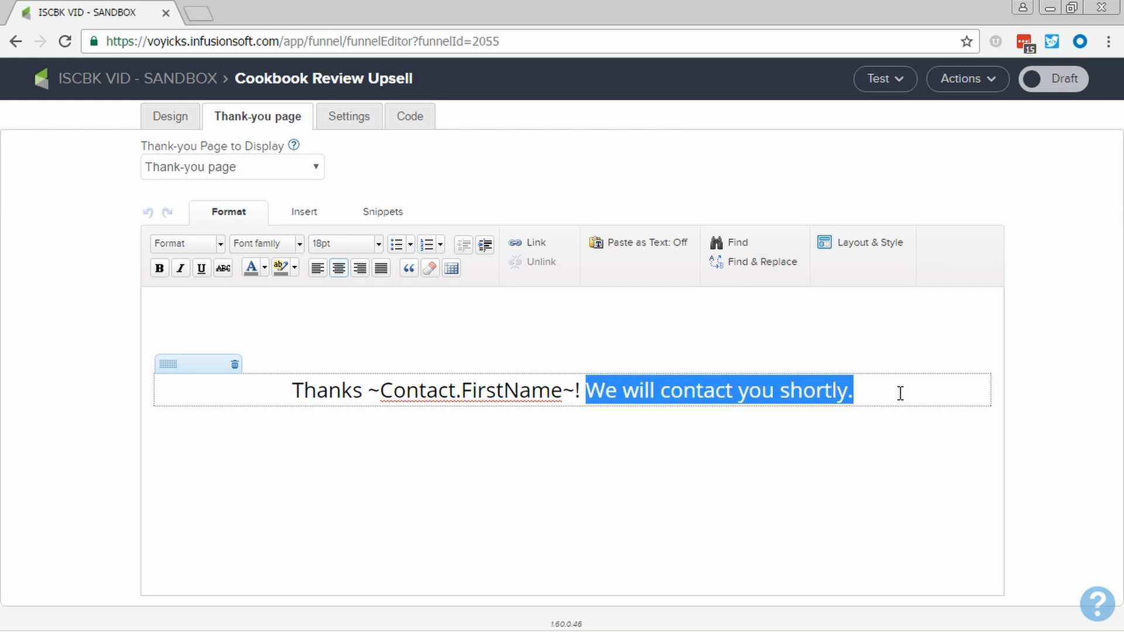
{"action": "key", "text": "BackSpace"}
{"action": "key", "text": "BackSpace"}
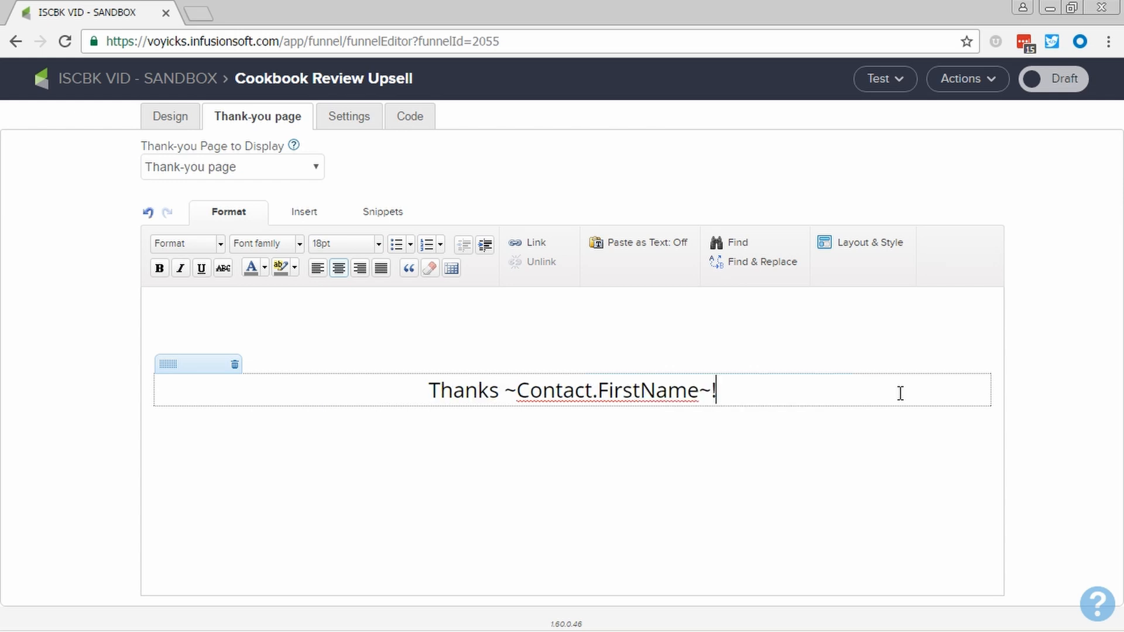
{"action": "key", "text": "Return"}
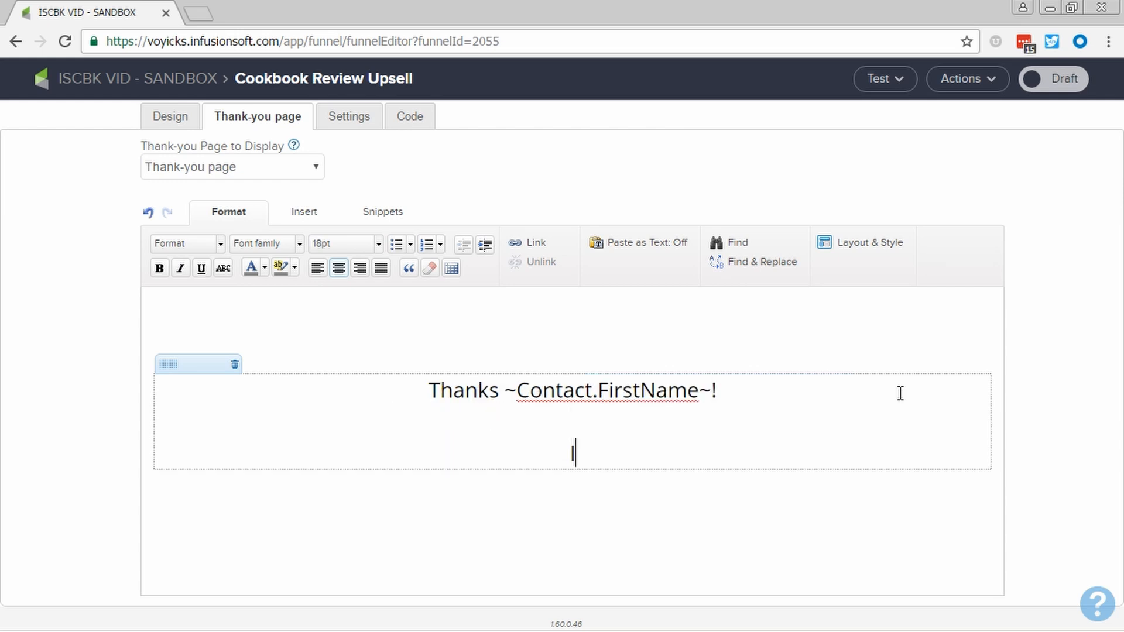
{"action": "type", "text": "I will contact you personally to "}
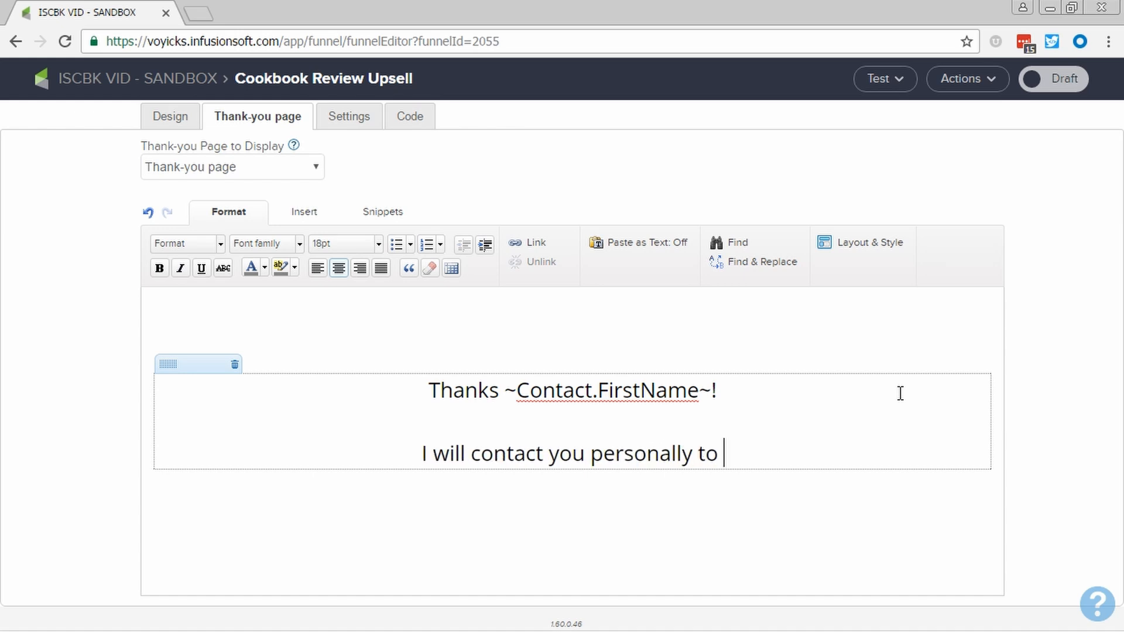
{"action": "type", "text": "schedule "}
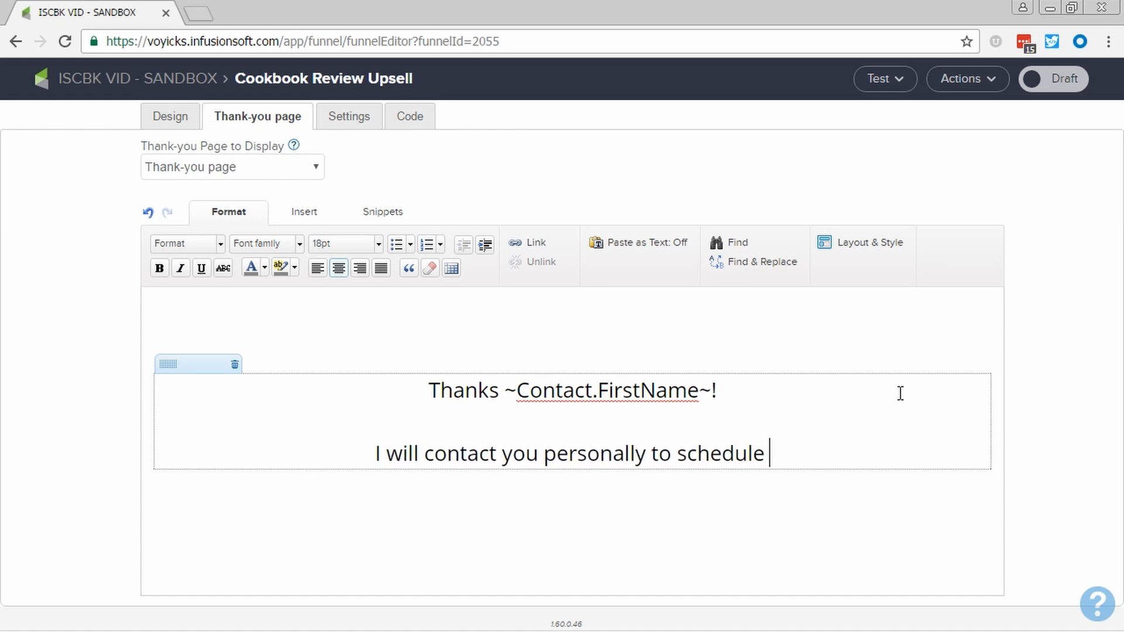
{"action": "type", "text": "your review"}
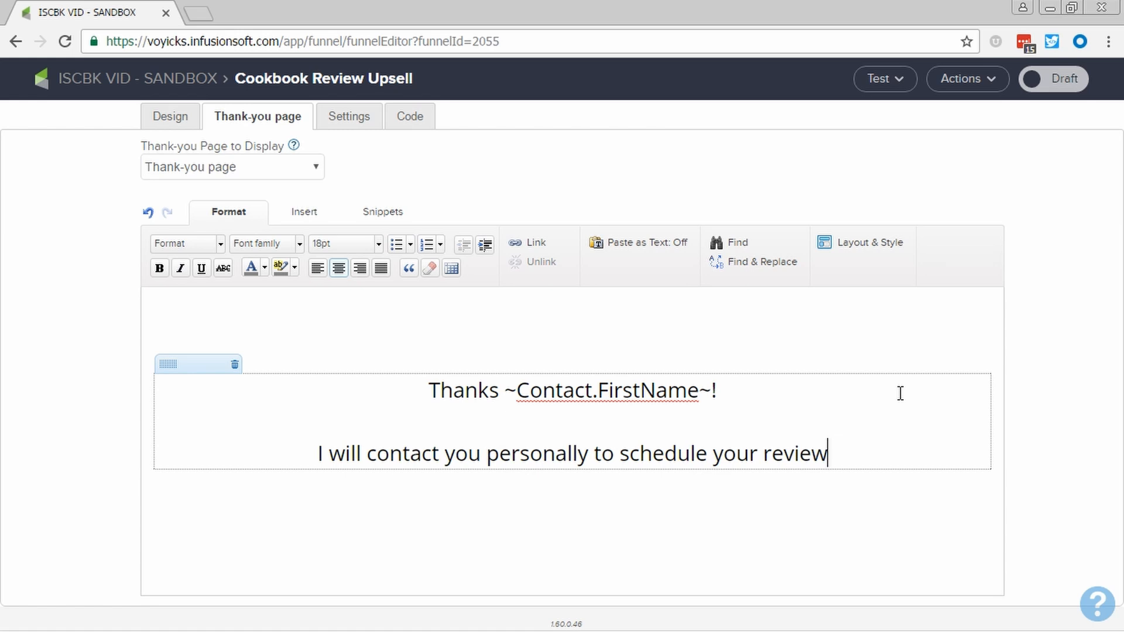
{"action": "type", "text": "."}
{"action": "key", "text": "BackSpace"}
{"action": "type", "text": ":)"}
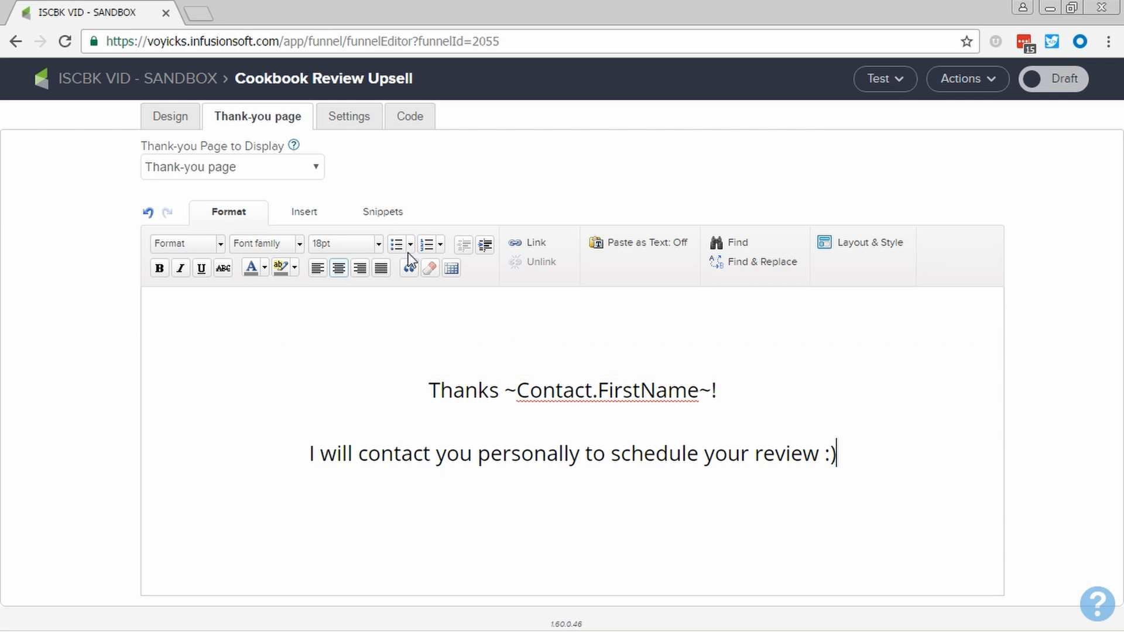
Check the landing page's form settings and copy its hosted Landing Page URL
{"action": "left_click", "coordinate": [354, 120]}
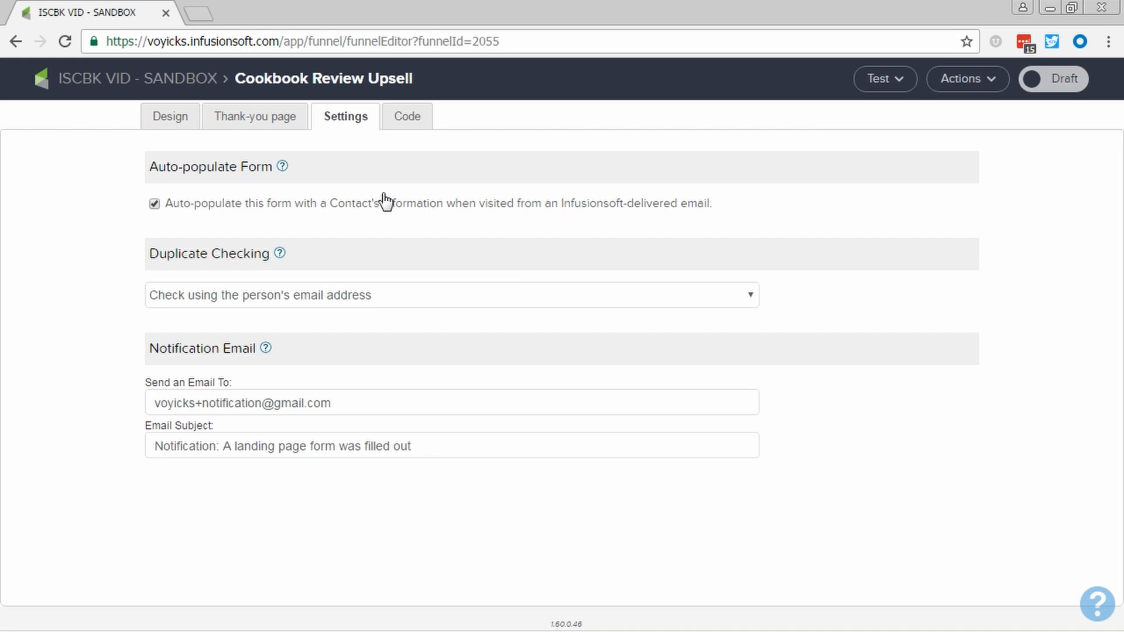
{"action": "left_click", "coordinate": [412, 120]}
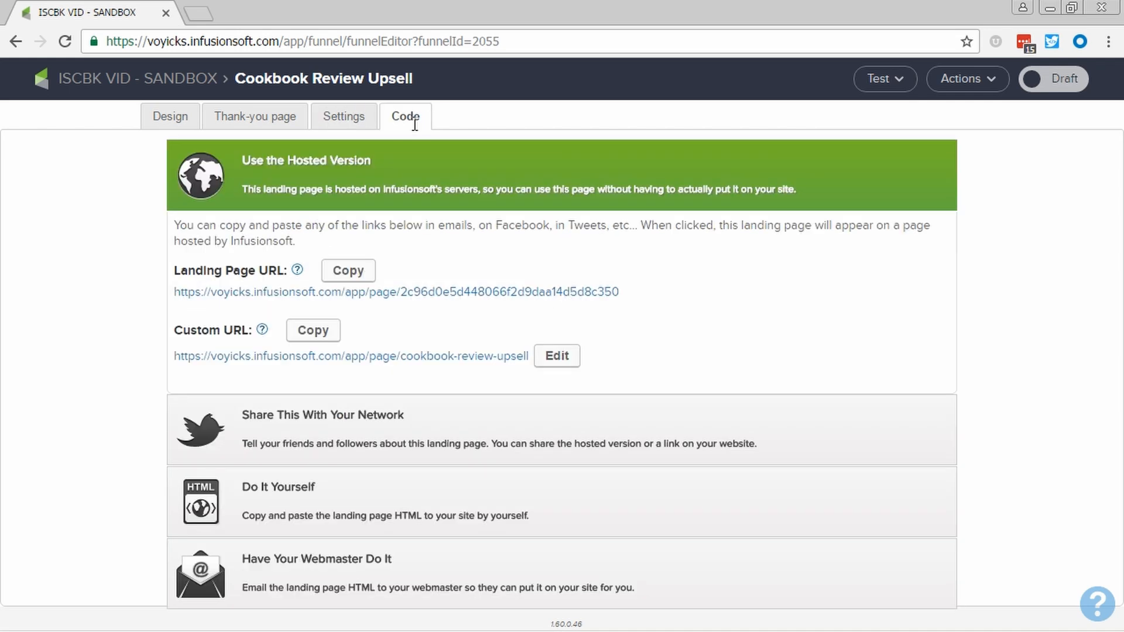
{"action": "right_click", "coordinate": [453, 299]}
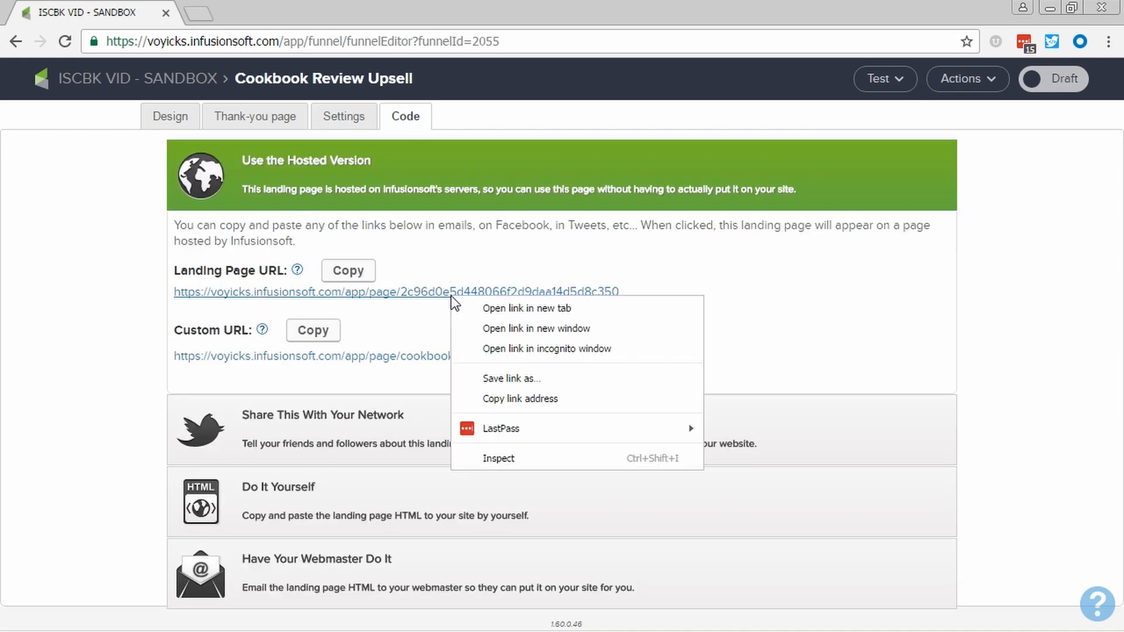
{"action": "left_click", "coordinate": [517, 396]}
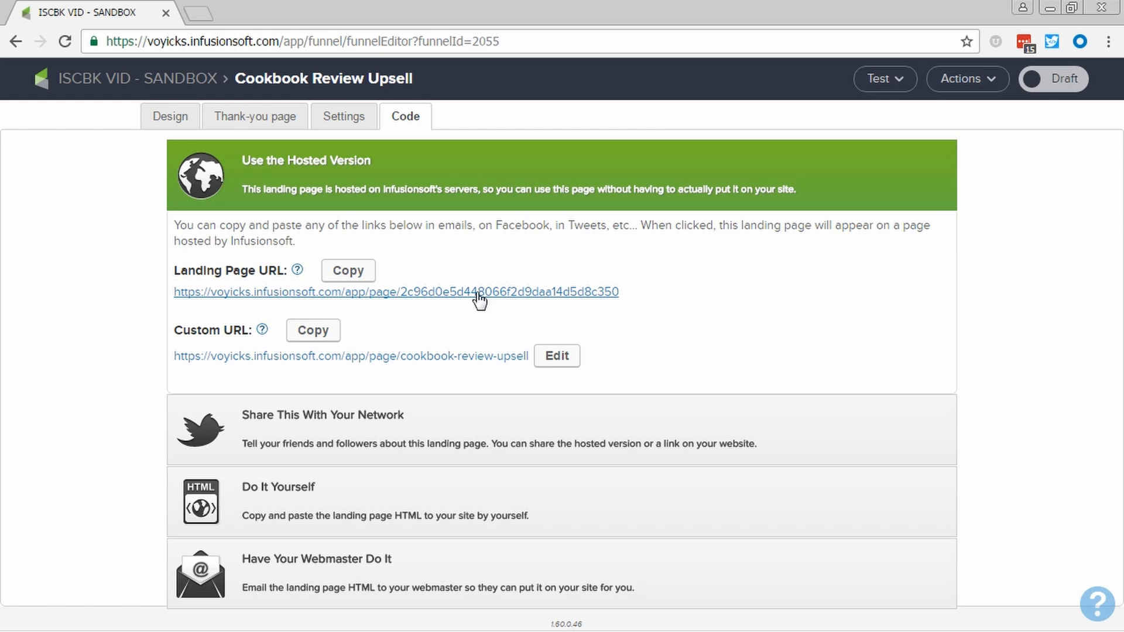
Mark the Cookbook Review Upsell landing page as Ready and return to the campaign
{"action": "left_click", "coordinate": [1065, 82]}
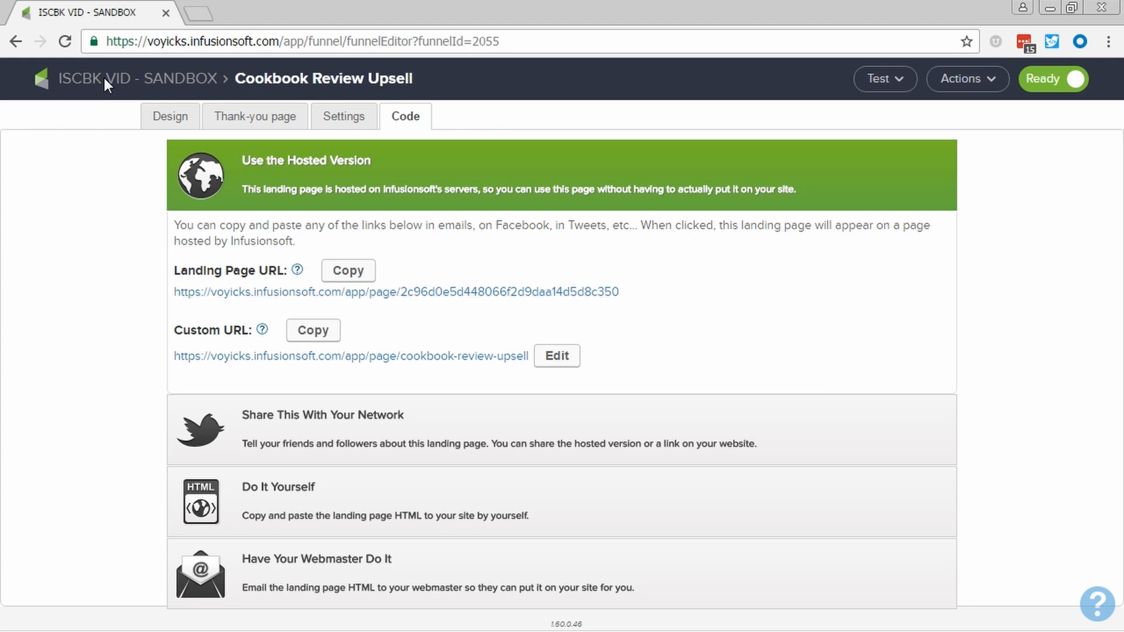
{"action": "left_click", "coordinate": [142, 81]}
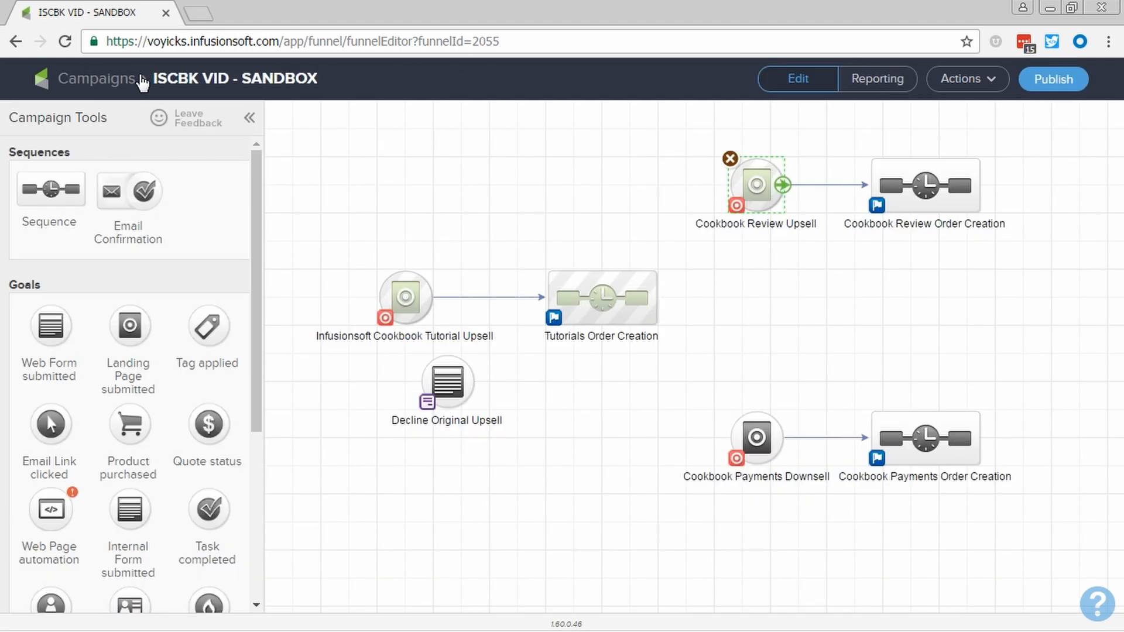
{"action": "left_click", "coordinate": [761, 291]}
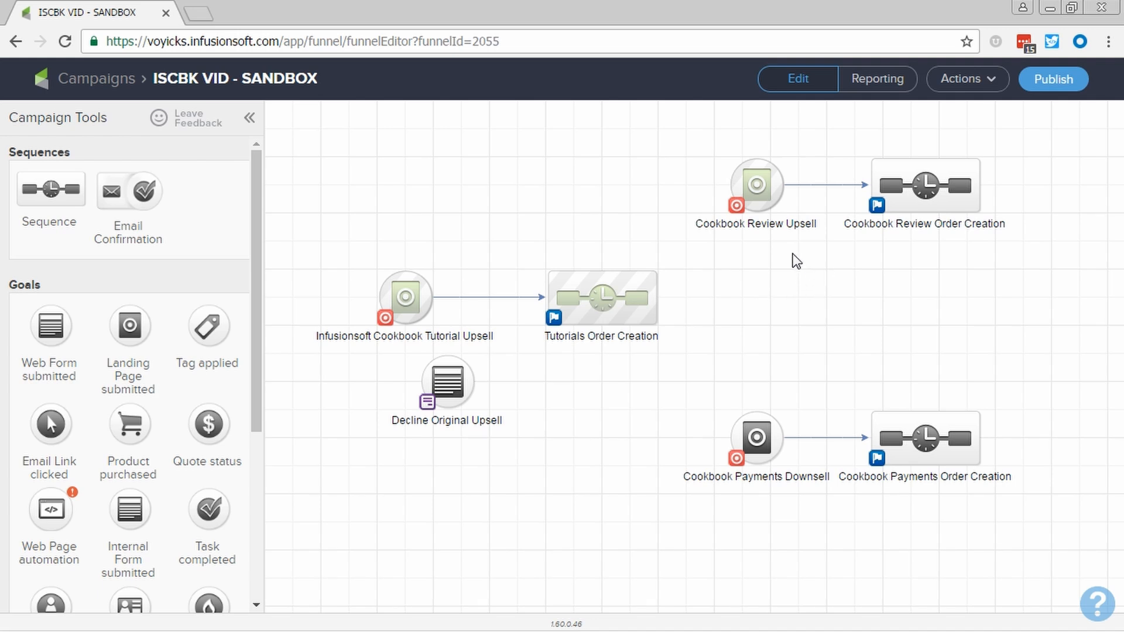
Set the Infusionsoft Cookbook Tutorial Upsell's thank-you page to the copied review upsell web address, passing the contact's information, and return to the campaign
{"action": "mouse_move", "coordinate": [752, 179]}
{"action": "mouse_move", "coordinate": [424, 289]}
{"action": "double_click", "coordinate": [417, 292]}
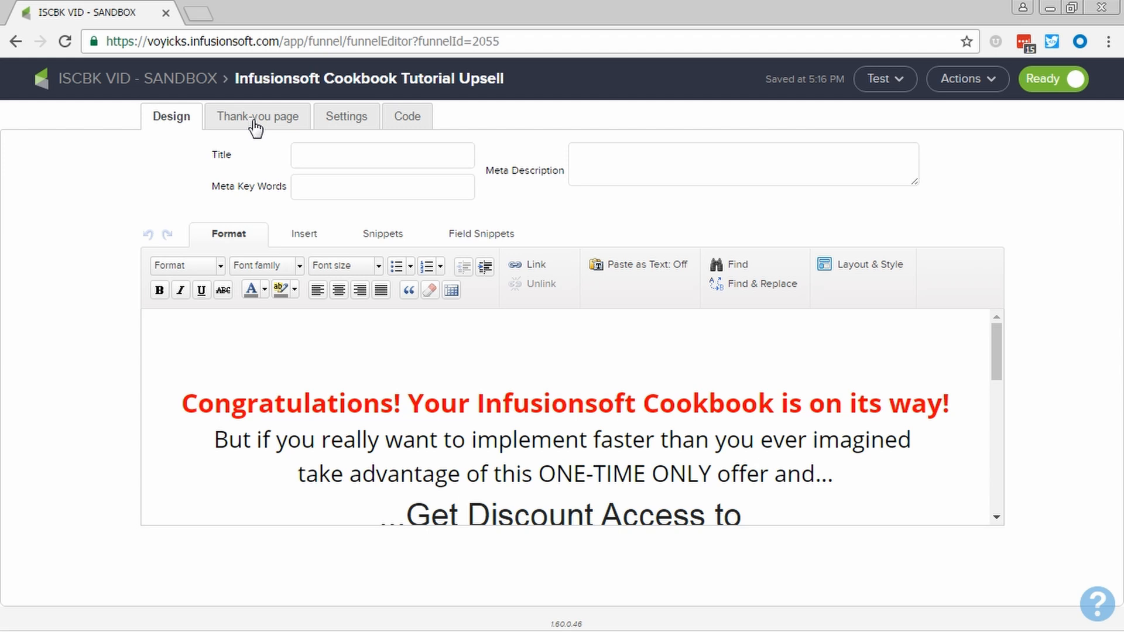
{"action": "left_click", "coordinate": [256, 120]}
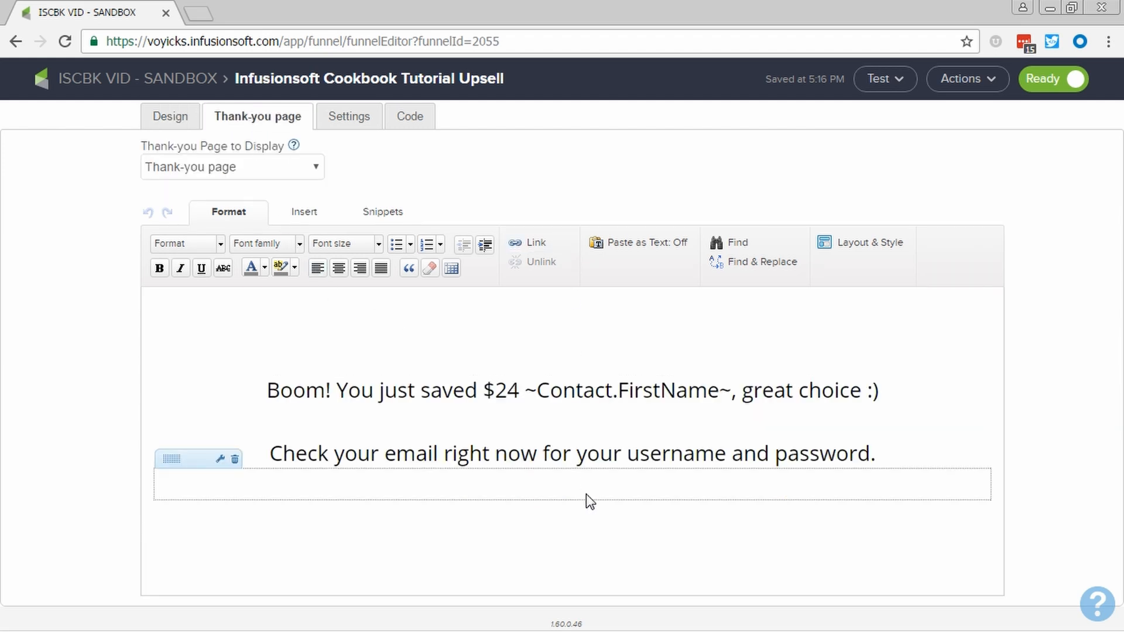
{"action": "left_click", "coordinate": [244, 168]}
{"action": "left_click", "coordinate": [244, 202]}
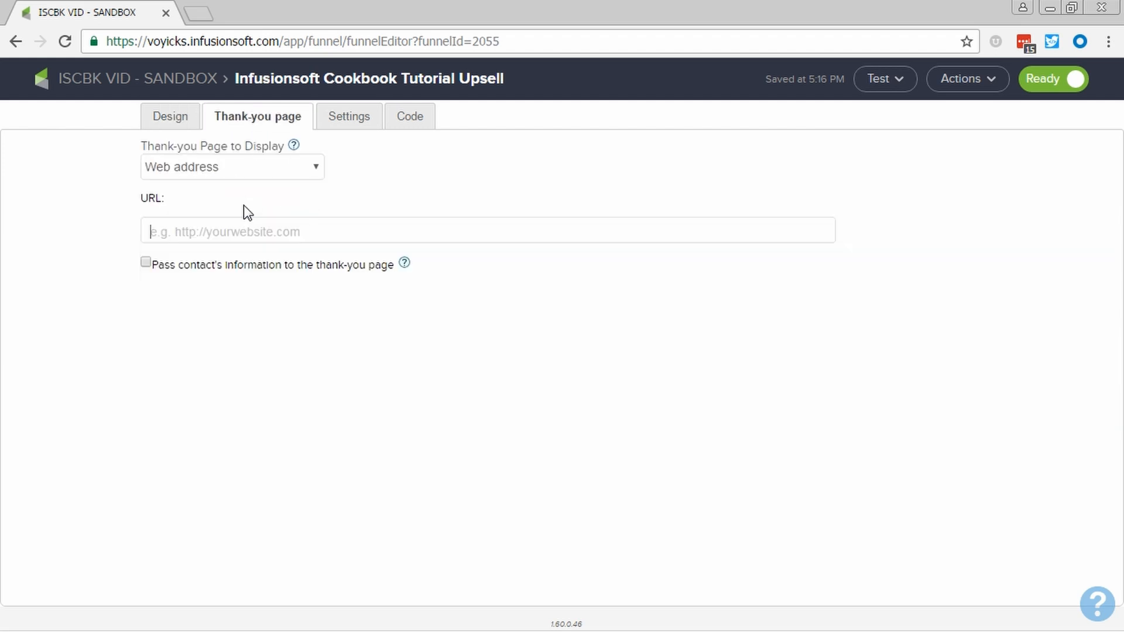
{"action": "right_click", "coordinate": [219, 231]}
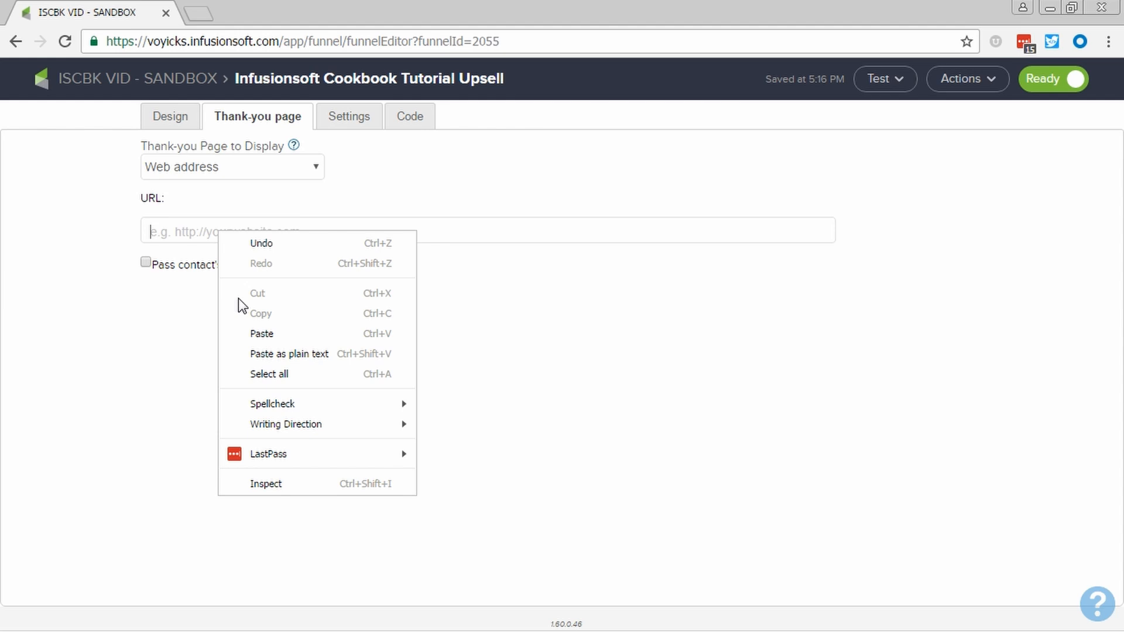
{"action": "left_click", "coordinate": [261, 333]}
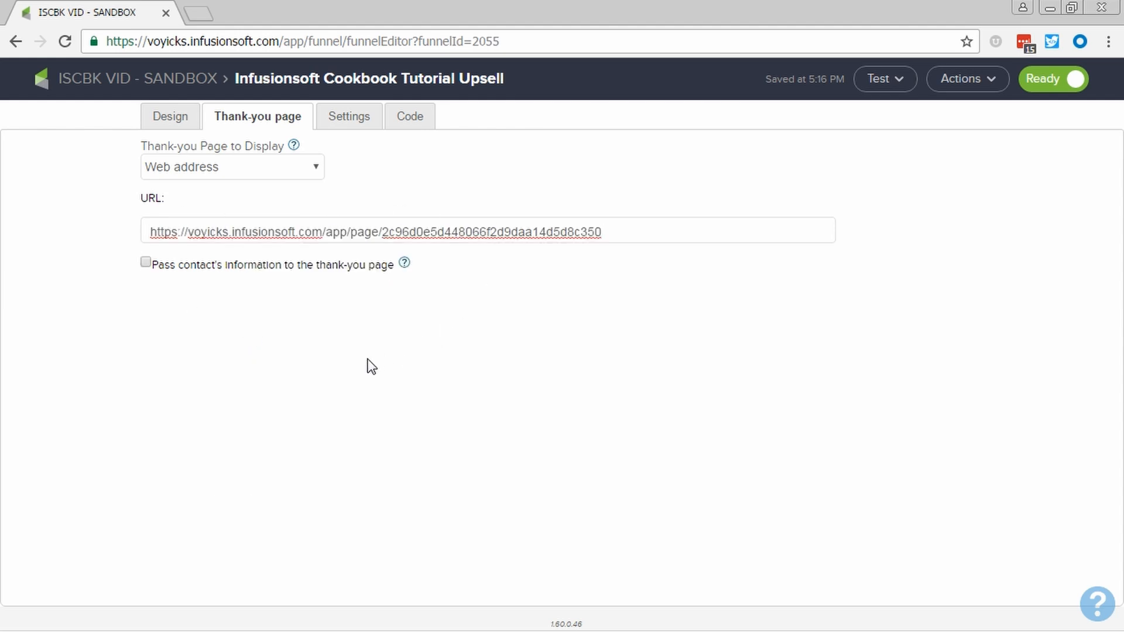
{"action": "left_click", "coordinate": [145, 262]}
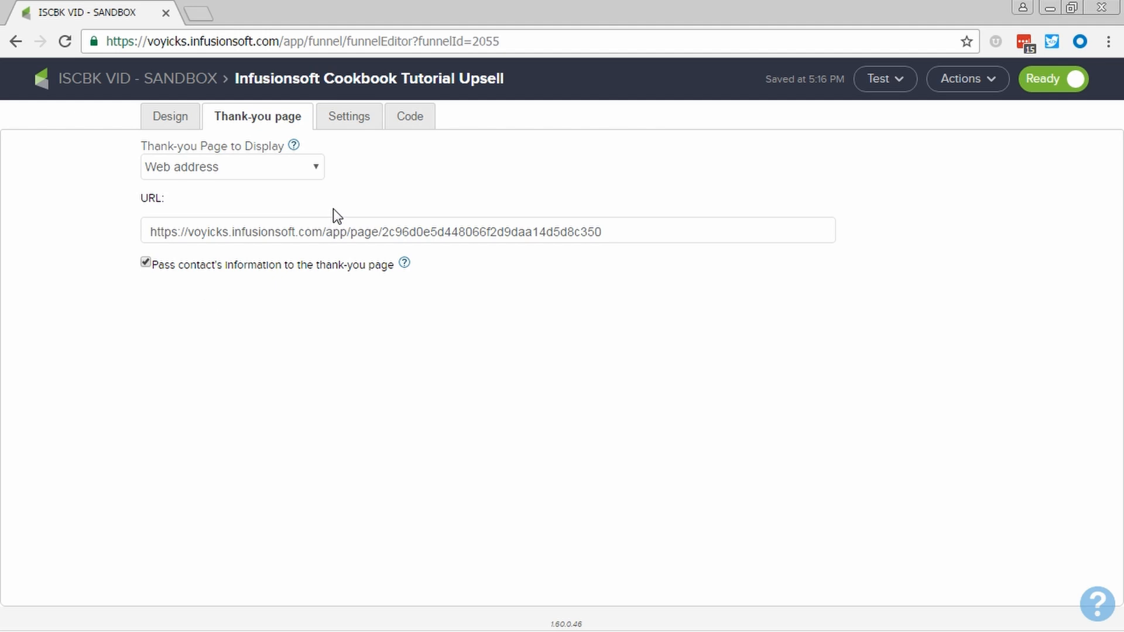
{"action": "left_click", "coordinate": [158, 82]}
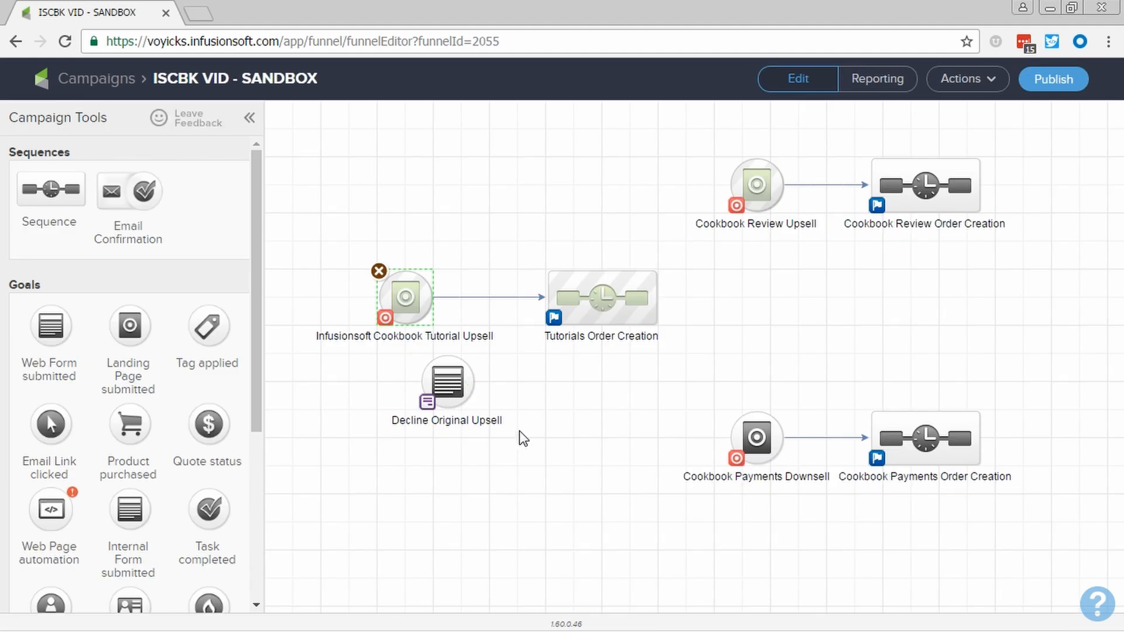
Add a legacy Action Set named "Create Upsell Order" after Start in the Cookbook Review Order Creation sequence
{"action": "double_click", "coordinate": [922, 206]}
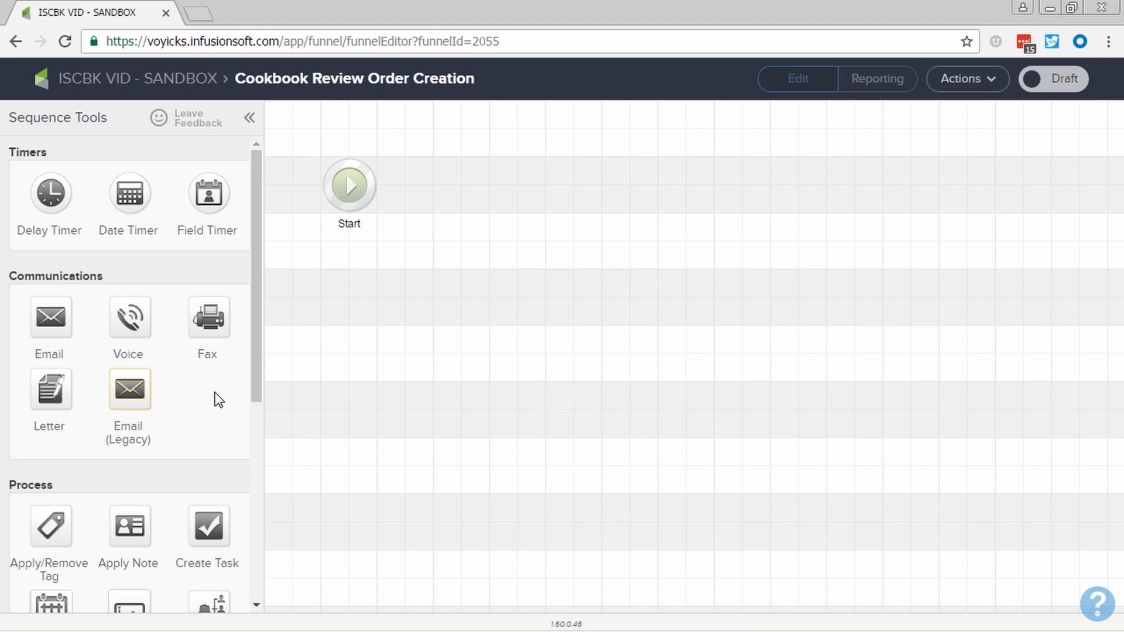
{"action": "scroll", "coordinate": [217, 395], "scroll_direction": "down", "scroll_amount": 6}
{"action": "left_click_drag", "start_coordinate": [135, 417], "coordinate": [463, 164]}
{"action": "left_click", "coordinate": [475, 222]}
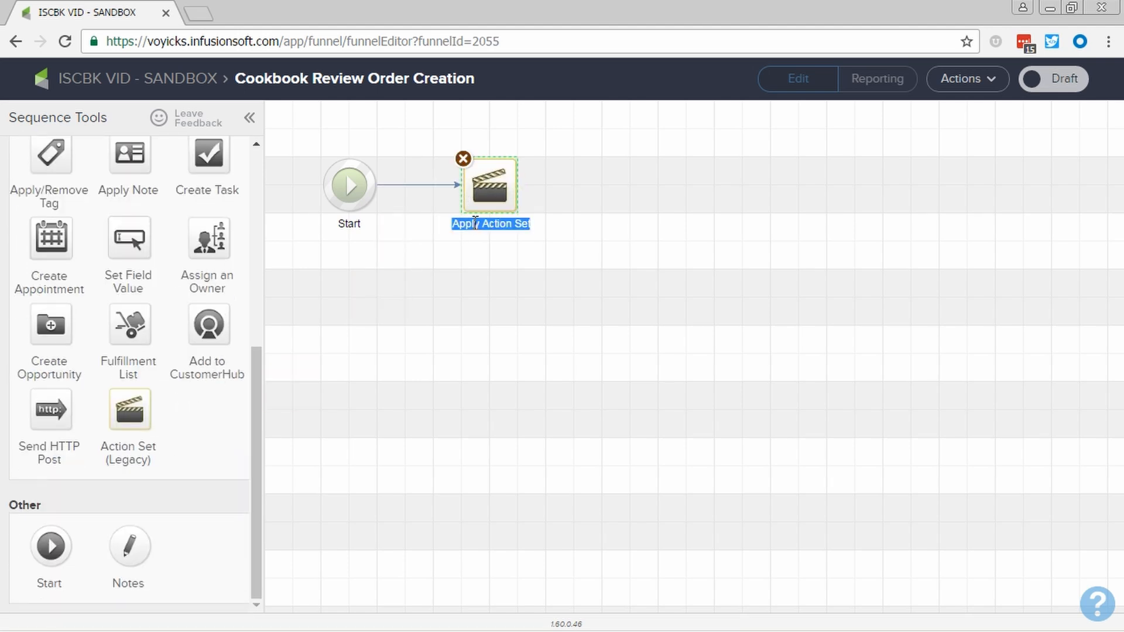
{"action": "type", "text": "Create Upse"}
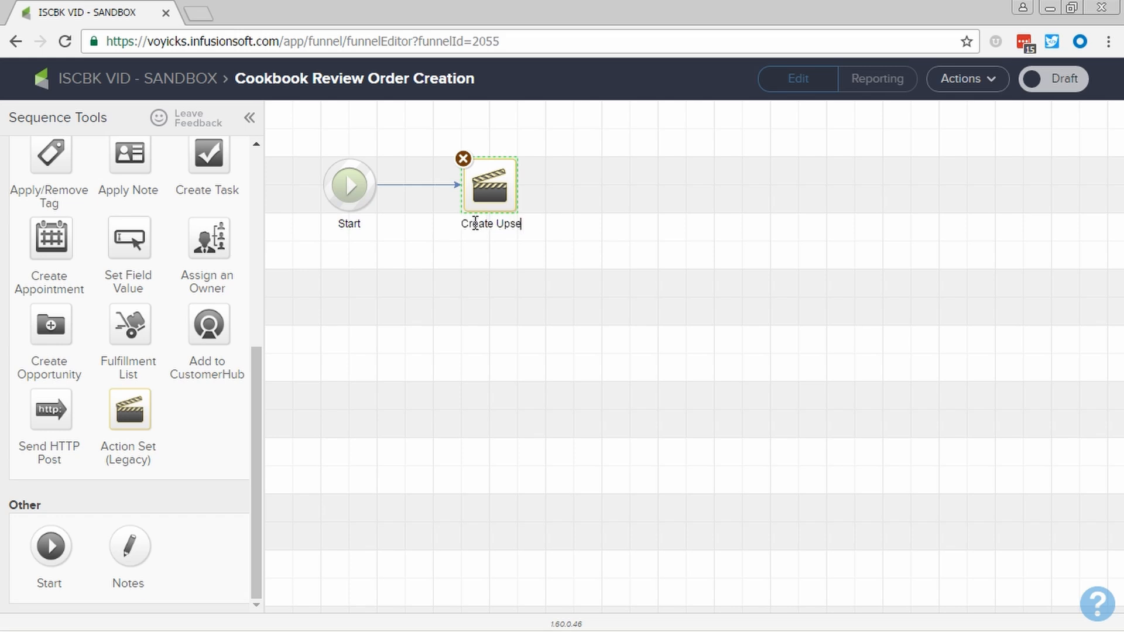
{"action": "type", "text": "ll Ordr"}
{"action": "key", "text": "BackSpace"}
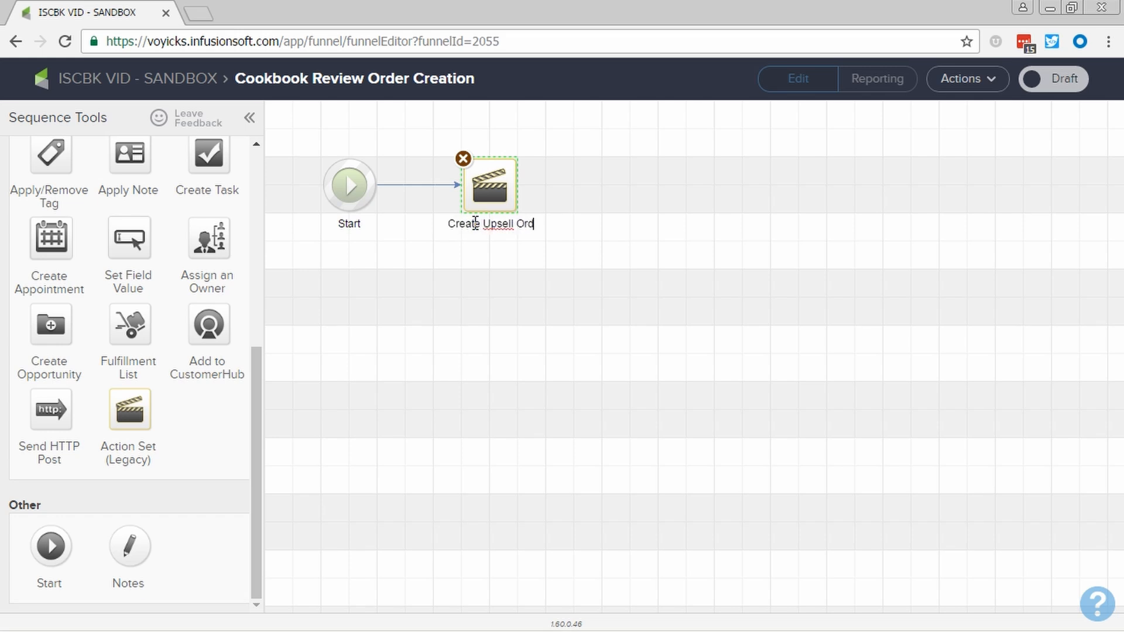
{"action": "type", "text": "er"}
{"action": "left_click", "coordinate": [501, 197]}
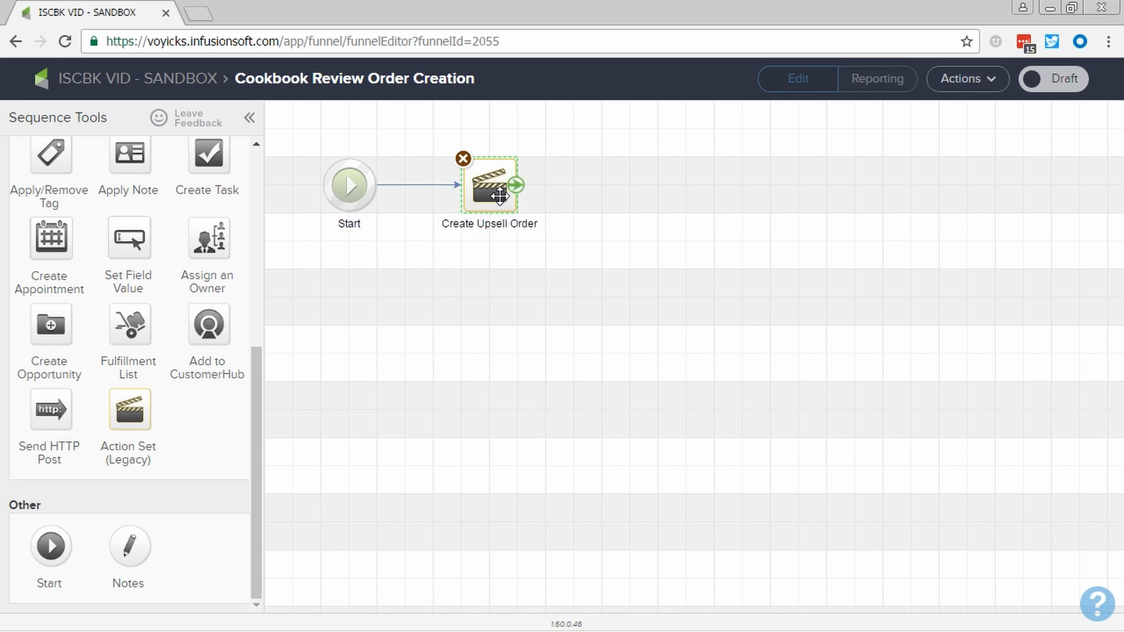
Set the Create Upsell Order step to run the "Infusionsoft Cookbook Review Upsell" action set
{"action": "double_click", "coordinate": [499, 196]}
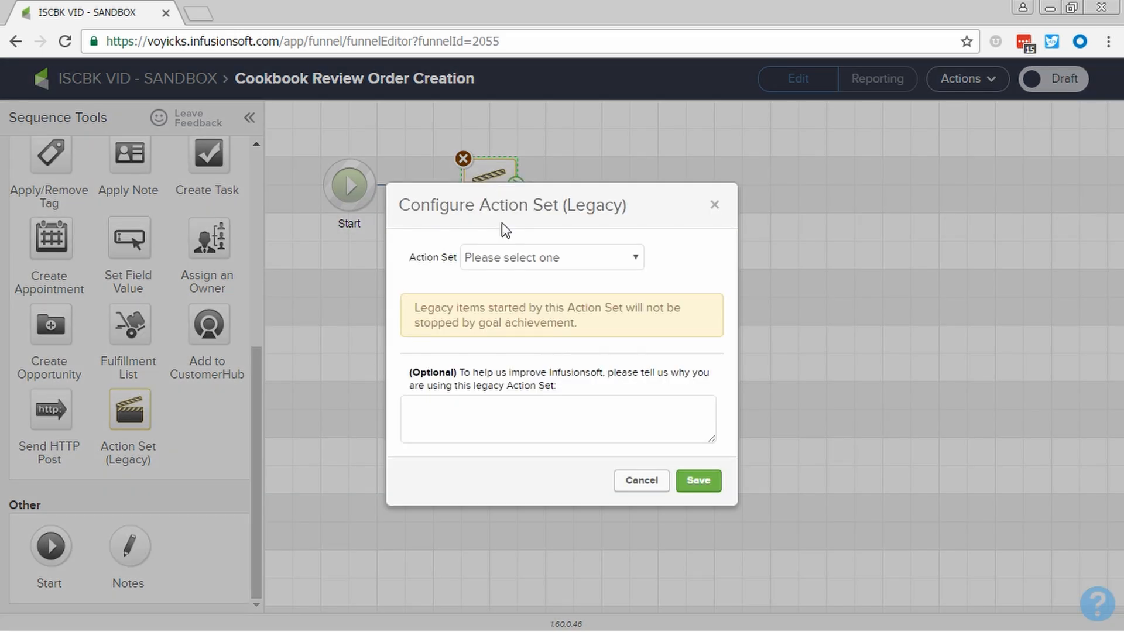
{"action": "left_click", "coordinate": [535, 263]}
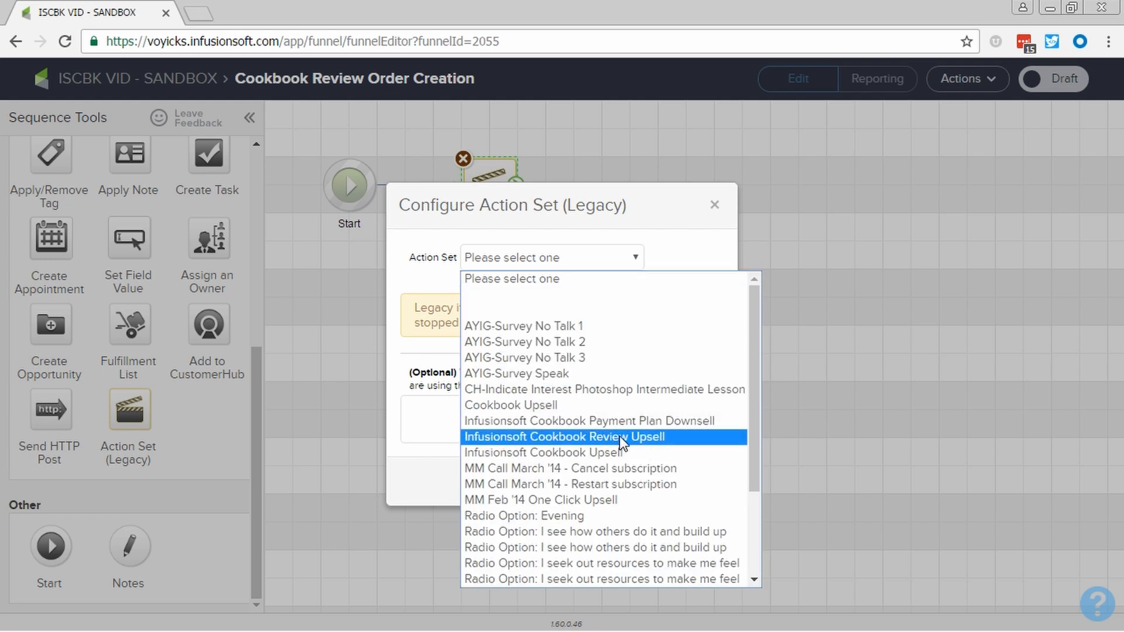
{"action": "scroll", "coordinate": [621, 436], "scroll_direction": "down", "scroll_amount": 3}
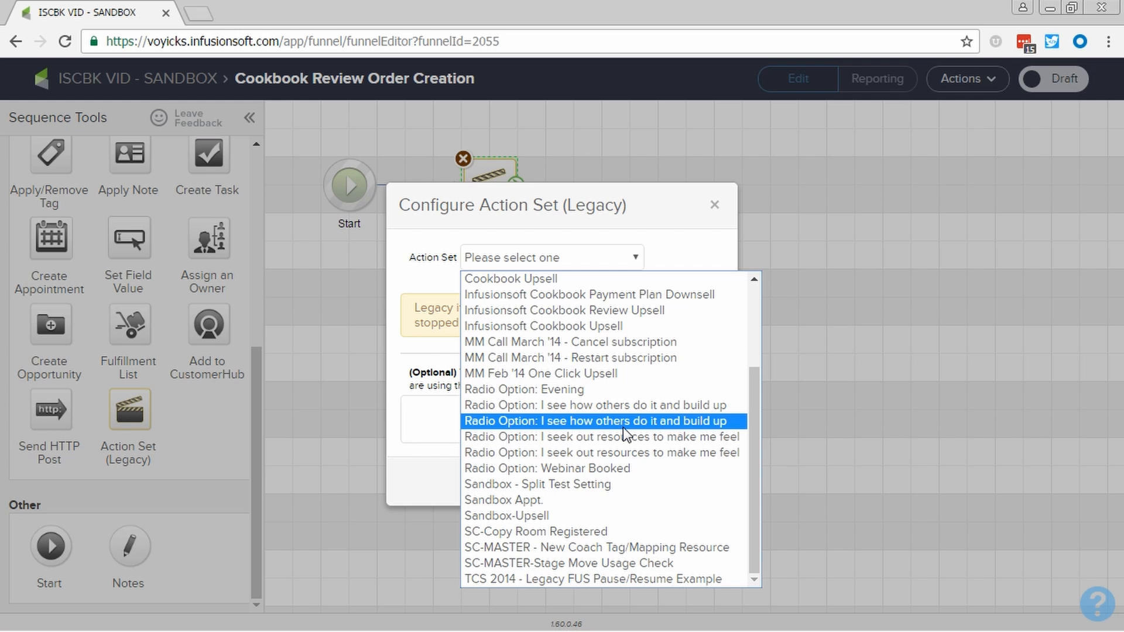
{"action": "left_click", "coordinate": [617, 311]}
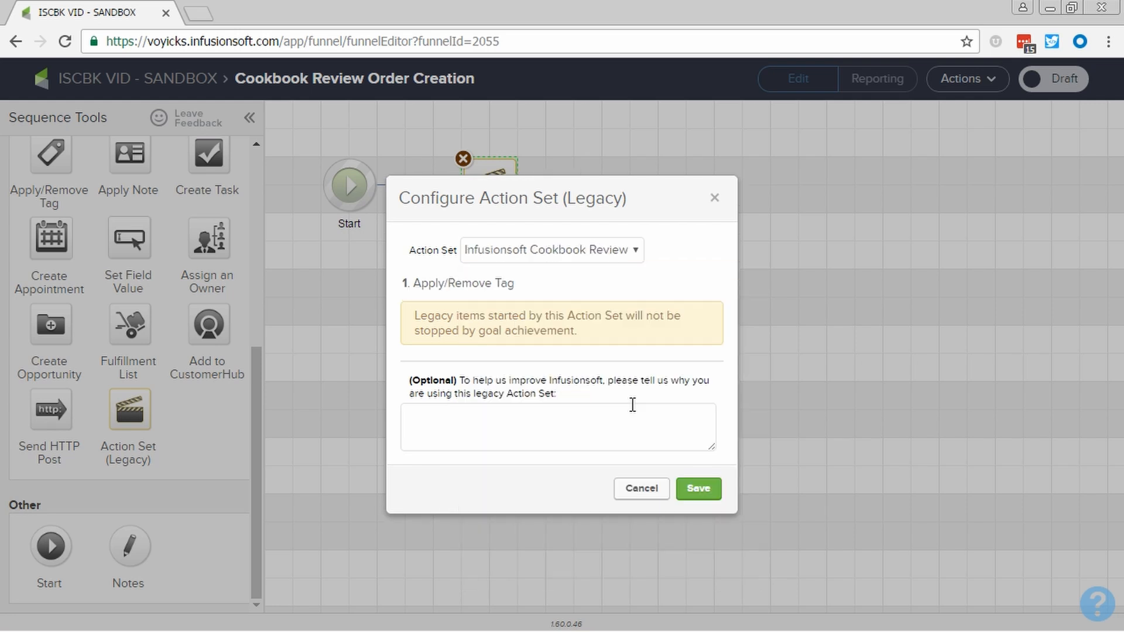
Give "Cannot create orders natively in Campaign Builder" as the reason for using the legacy action set and save the configuration
{"action": "left_click", "coordinate": [604, 423]}
{"action": "type", "text": "Cannot create orders natively in "}
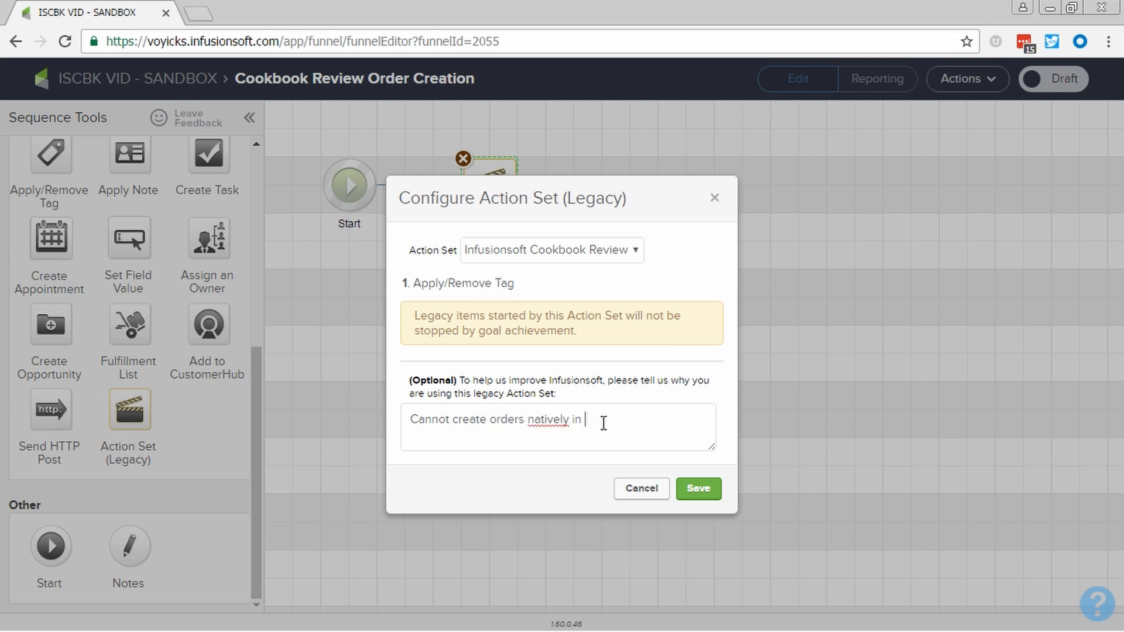
{"action": "type", "text": "Campaign Builder"}
{"action": "left_click", "coordinate": [697, 494]}
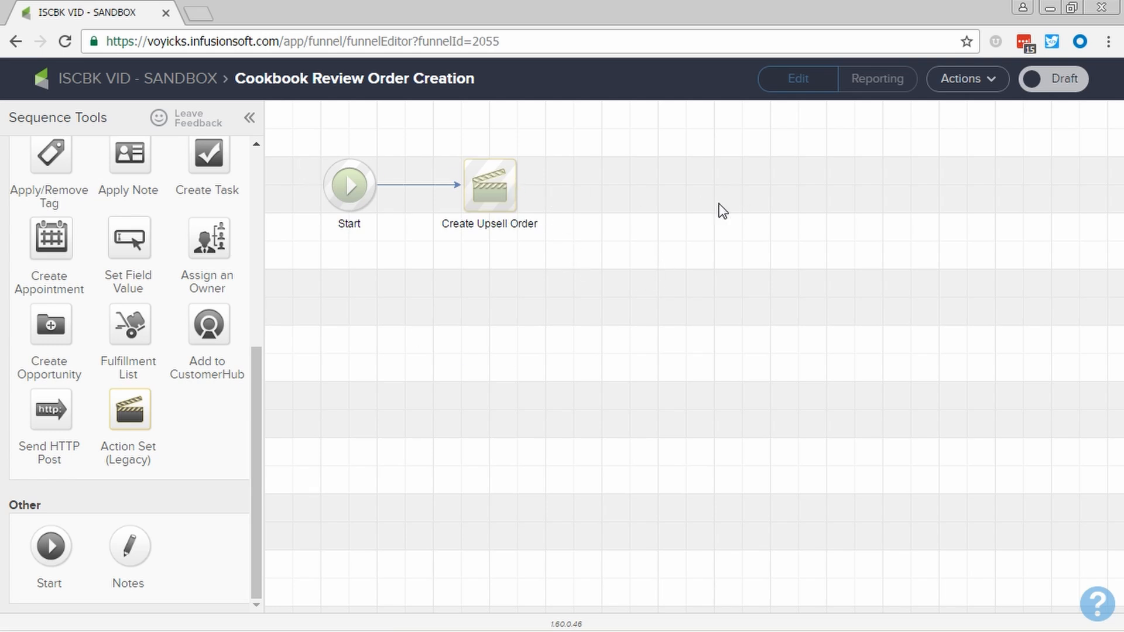
Mark the Cookbook Review Order Creation sequence as Ready and return to the ISCBK VID - SANDBOX campaign
{"action": "left_click", "coordinate": [1050, 86]}
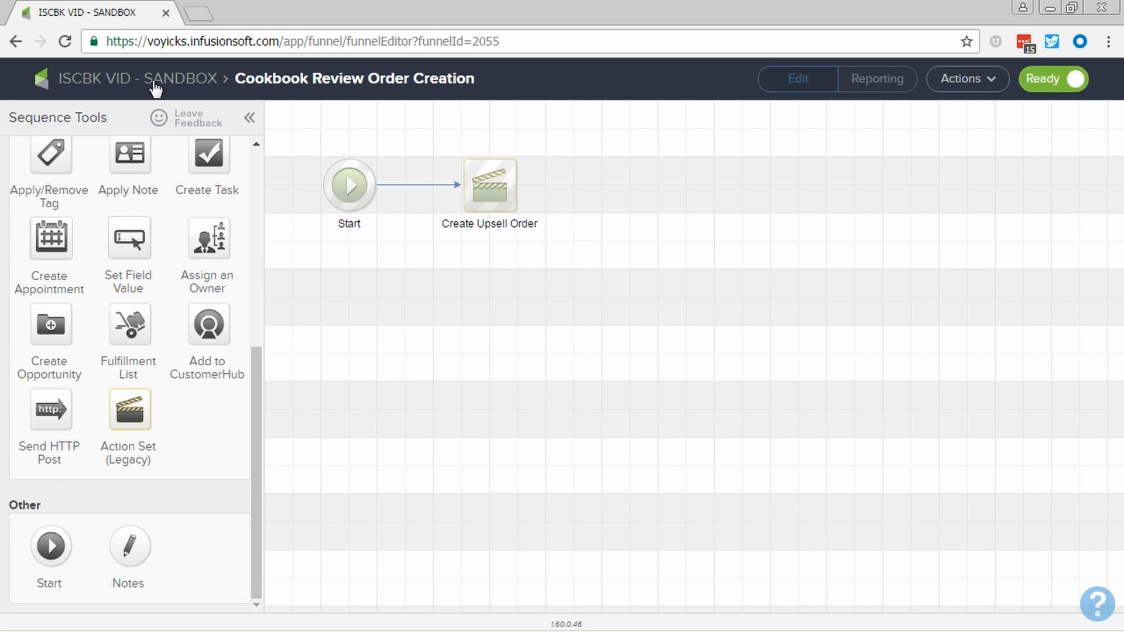
{"action": "double_click", "coordinate": [657, 331]}
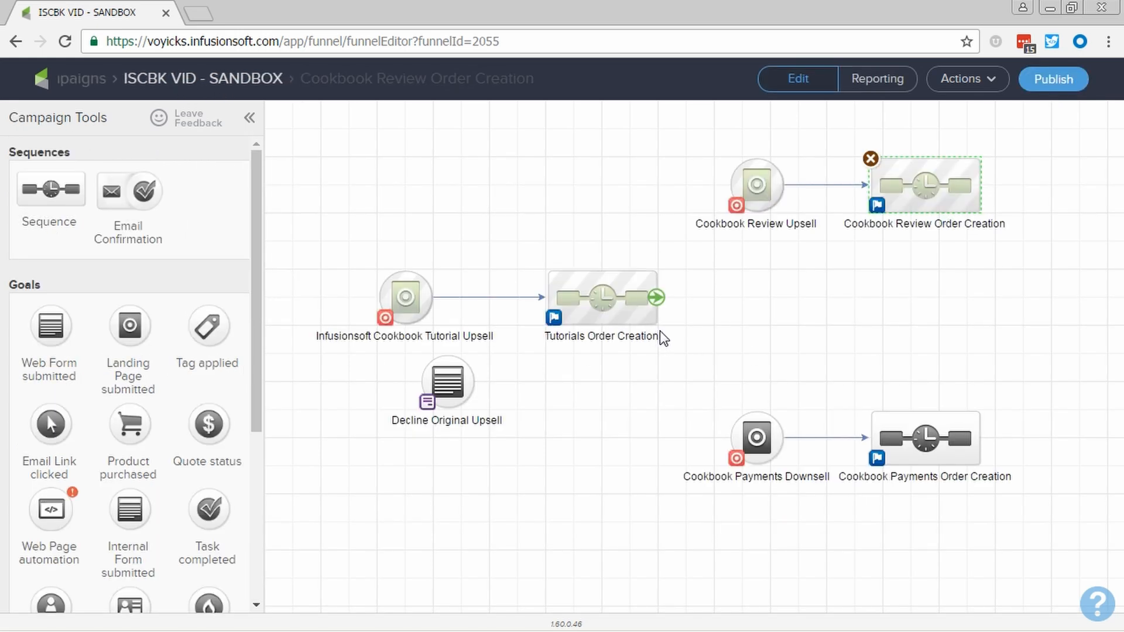
{"action": "left_click_drag", "start_coordinate": [651, 124], "coordinate": [1064, 258]}
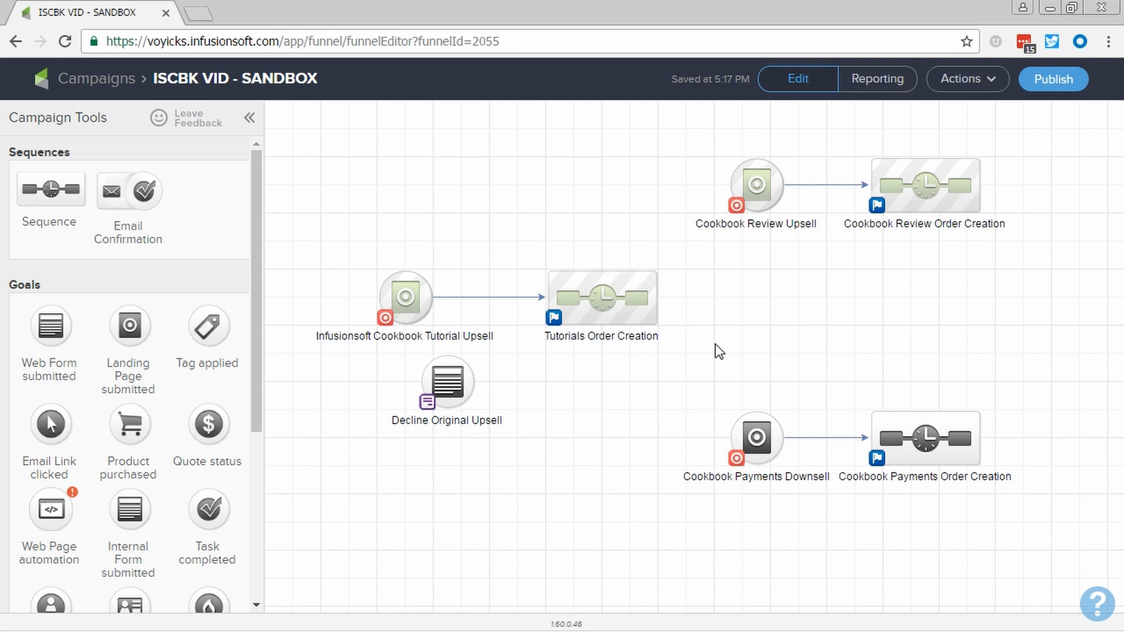
Open the Cookbook Payments Downsell landing page for editing
{"action": "double_click", "coordinate": [760, 436]}
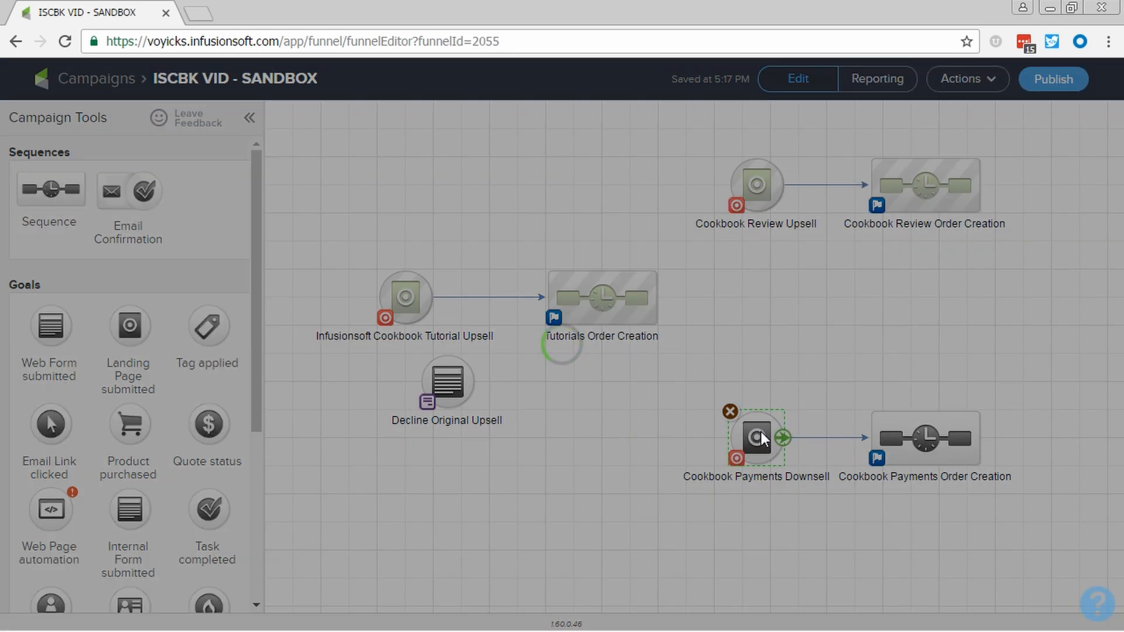